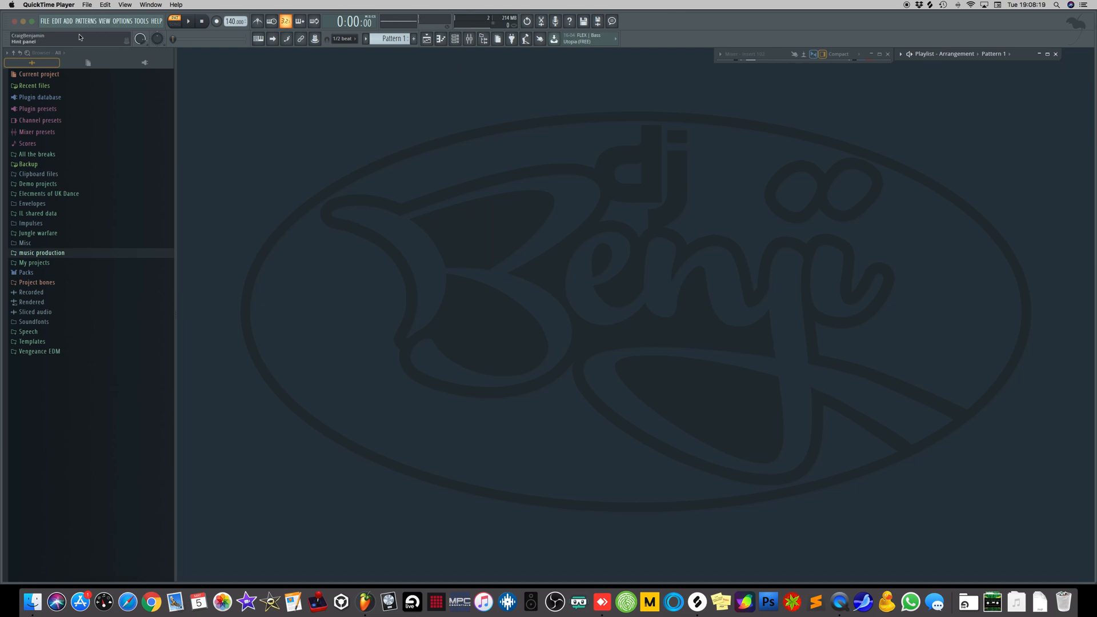
- Switch to FL Studio and browse the minimal project templates, including Delay and reverb
{"action": "left_click", "coordinate": [28, 24]}
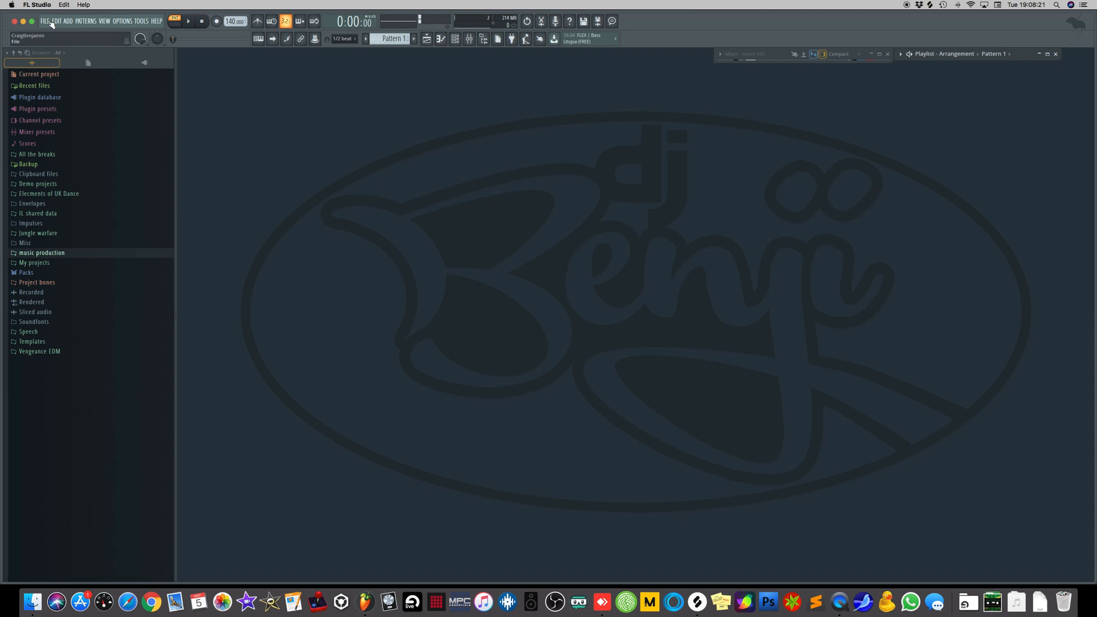
{"action": "left_click", "coordinate": [46, 21]}
{"action": "left_click", "coordinate": [48, 23]}
{"action": "left_click", "coordinate": [48, 23]}
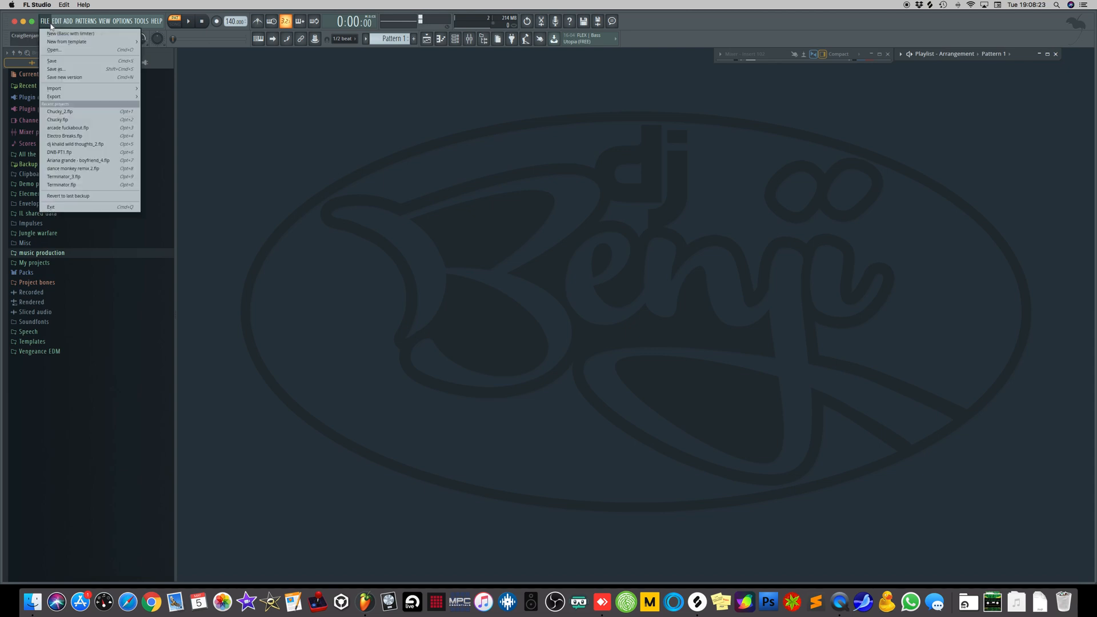
{"action": "mouse_move", "coordinate": [59, 43]}
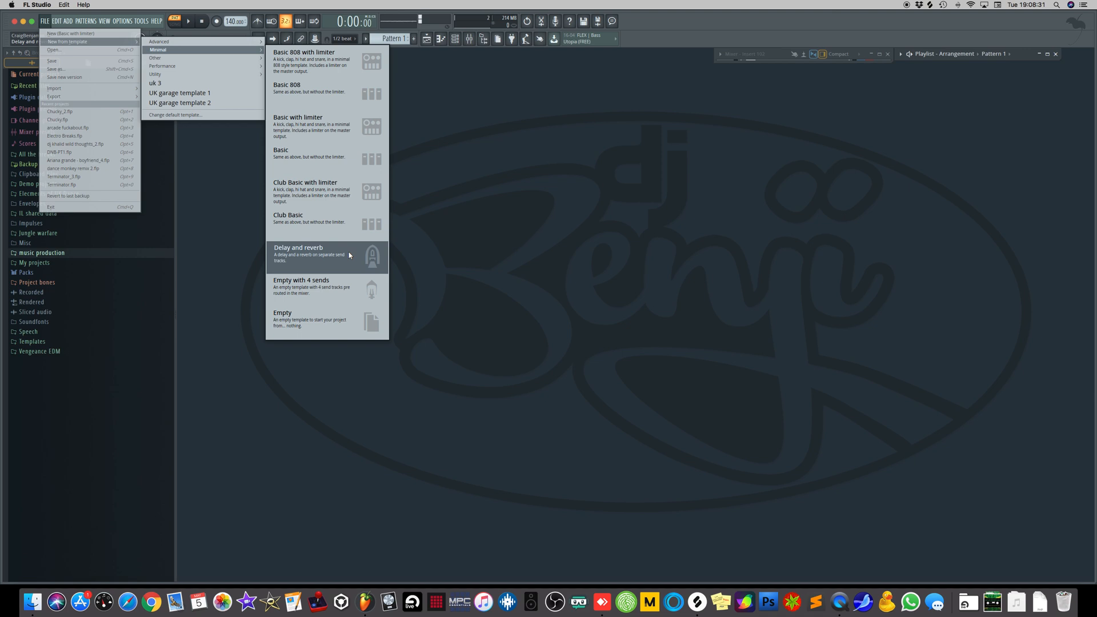
{"action": "left_click", "coordinate": [543, 227]}
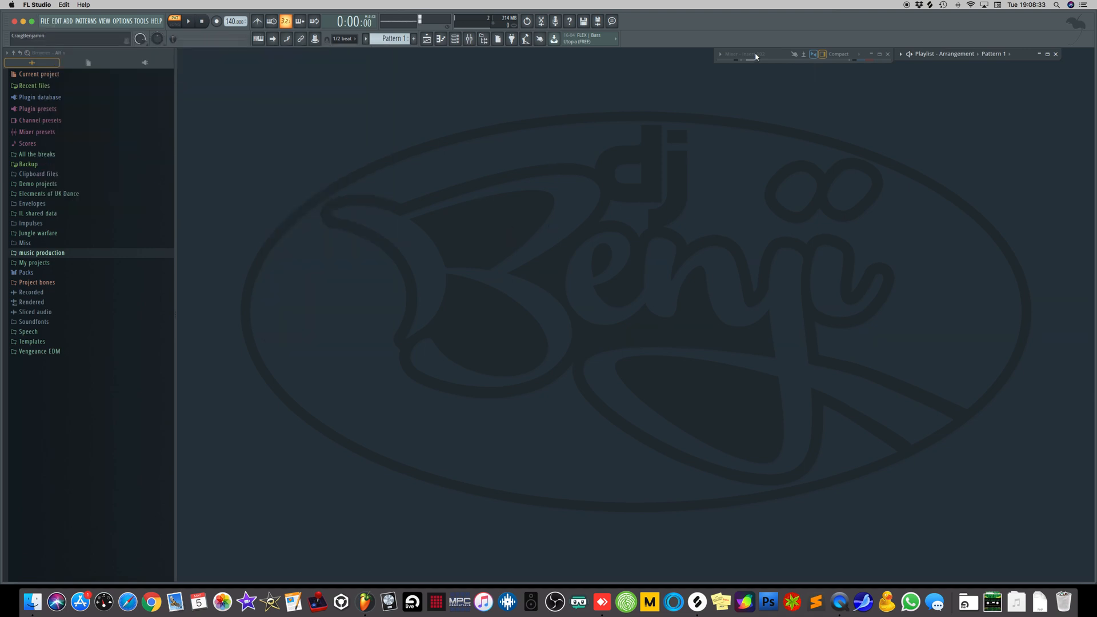
- Expand the mixer and view the effects loaded on the Reverb and Delay tracks
{"action": "left_click", "coordinate": [879, 54]}
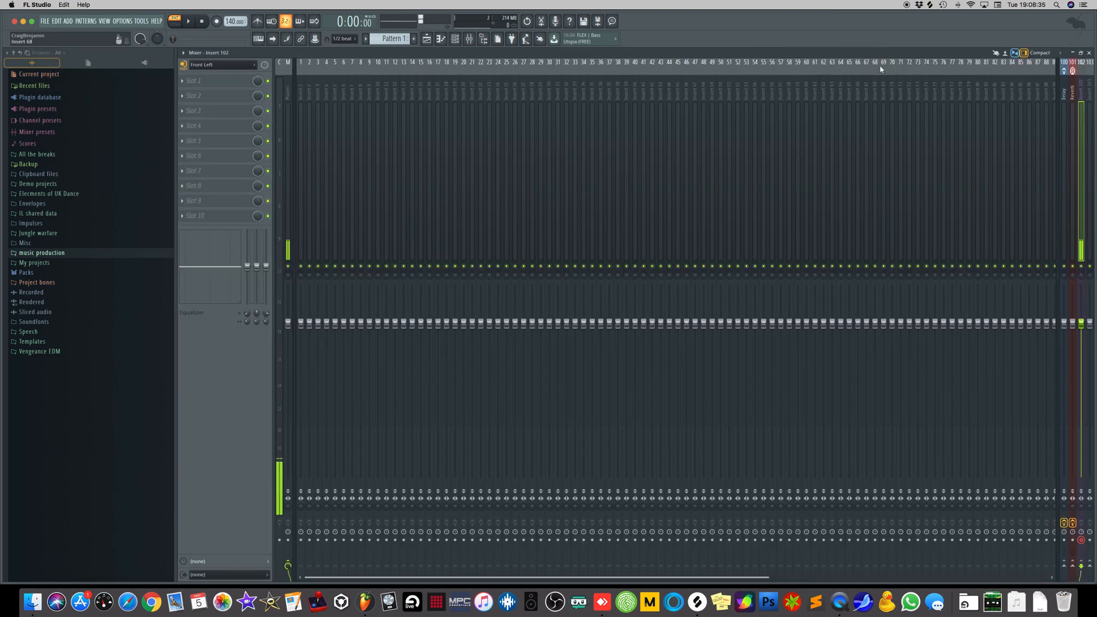
{"action": "left_click", "coordinate": [1074, 99]}
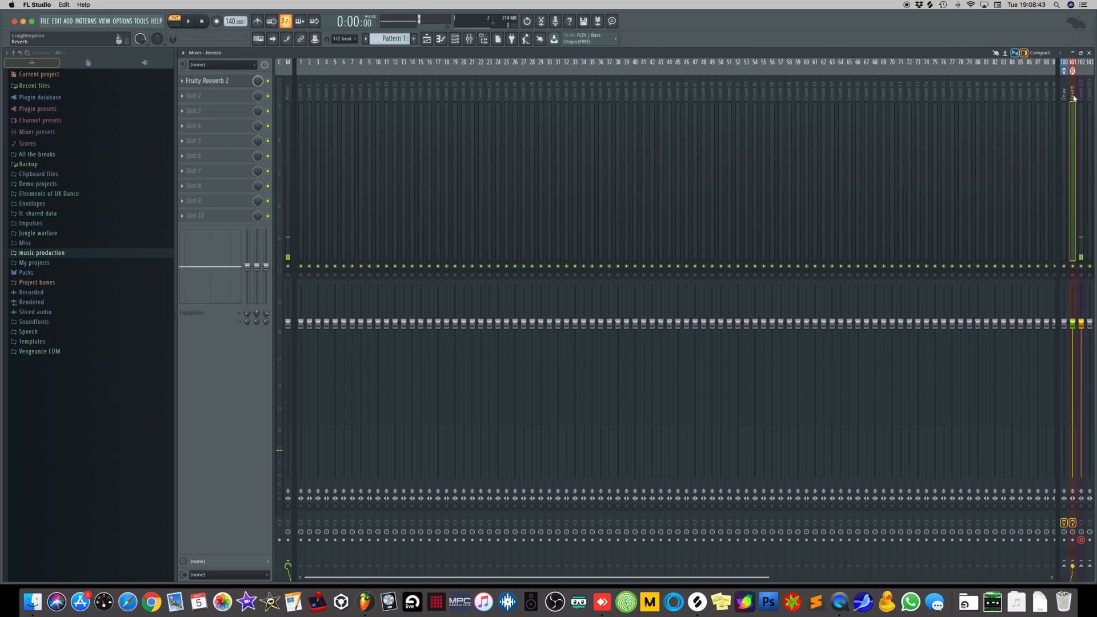
{"action": "left_click", "coordinate": [1065, 102]}
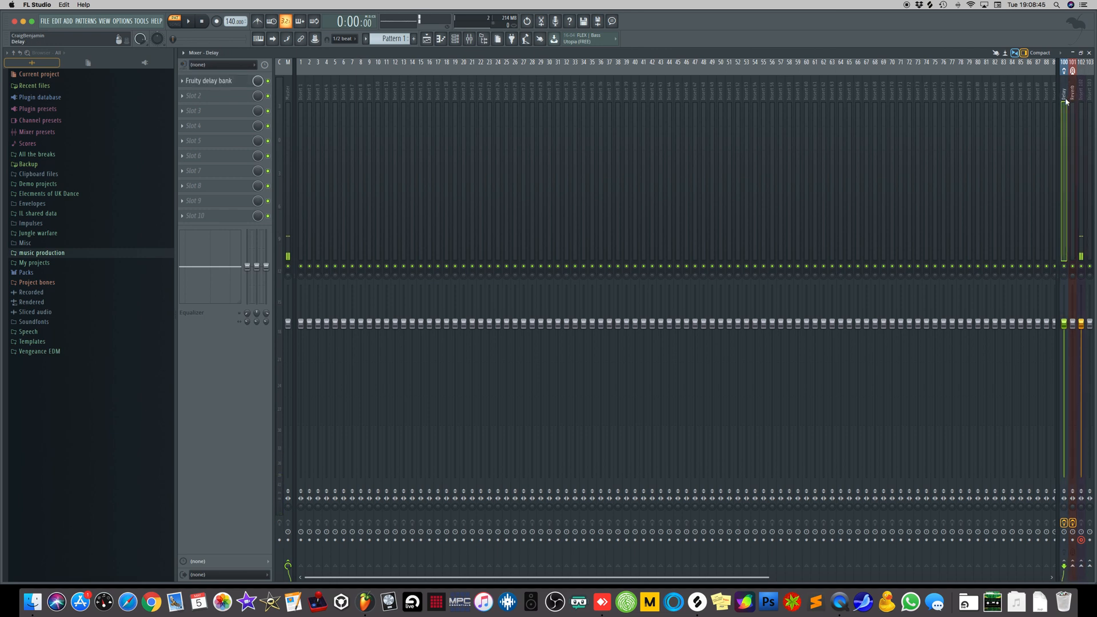
- Show the channel rack and open the Kicks folder within the Drums pack
{"action": "left_click", "coordinate": [455, 39]}
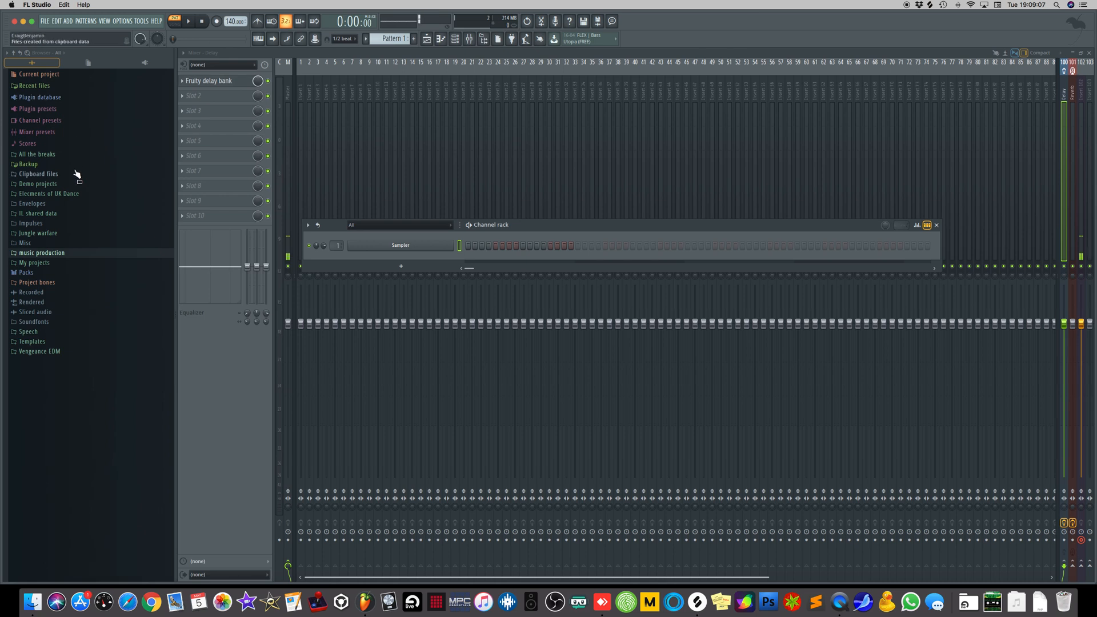
{"action": "left_click", "coordinate": [45, 274]}
{"action": "left_click", "coordinate": [56, 284]}
{"action": "left_click", "coordinate": [49, 311]}
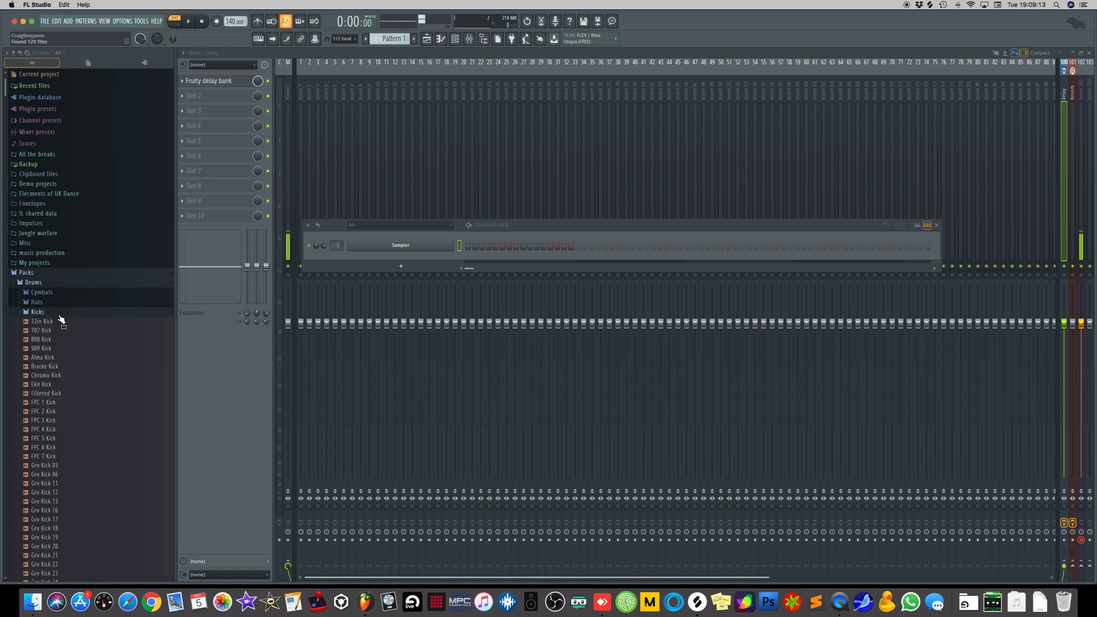
- Audition several kick samples, including 909 Kick and Chromo Kick, and load Ekit Kick into the Sampler channel
{"action": "left_click", "coordinate": [58, 341]}
{"action": "left_click", "coordinate": [64, 350]}
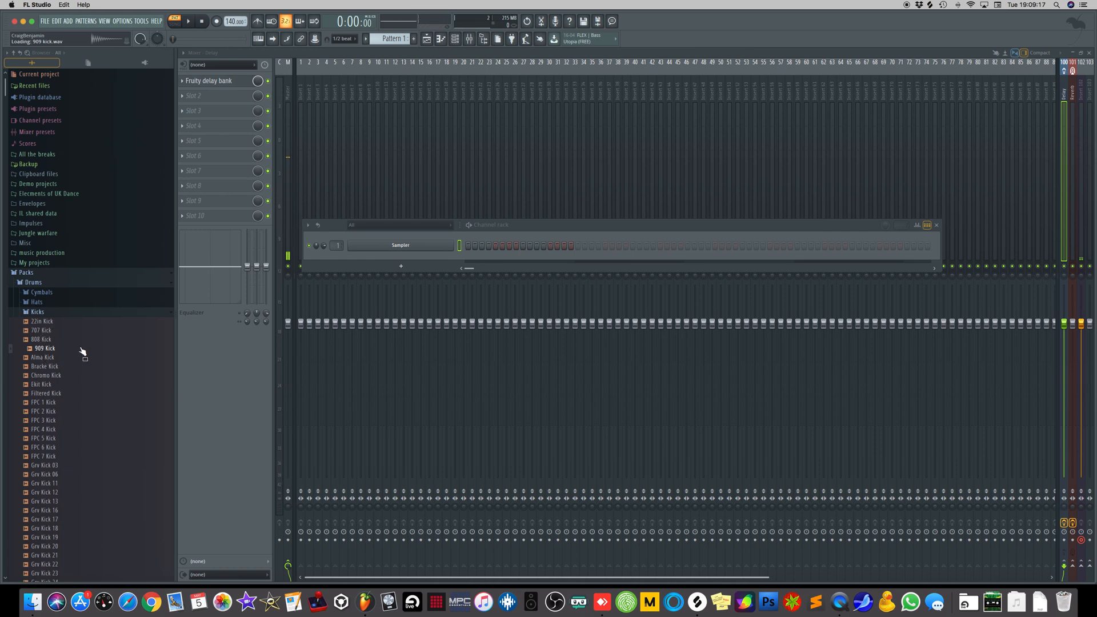
{"action": "left_click", "coordinate": [63, 359]}
{"action": "left_click", "coordinate": [71, 364]}
{"action": "left_click", "coordinate": [83, 378]}
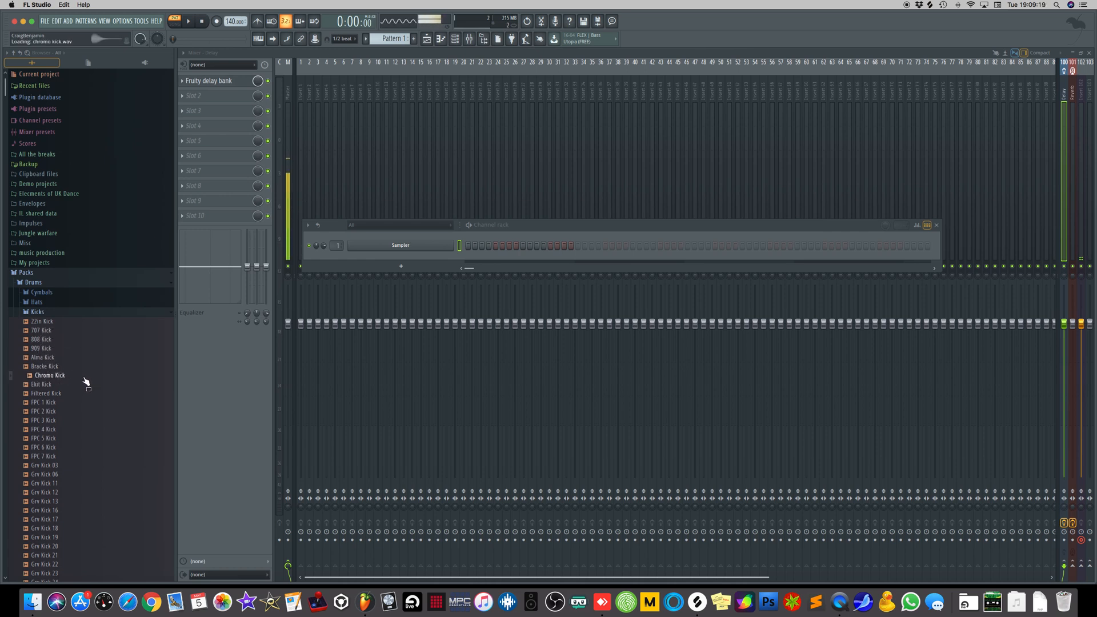
{"action": "left_click", "coordinate": [50, 388]}
{"action": "left_click_drag", "start_coordinate": [35, 385], "coordinate": [405, 247]}
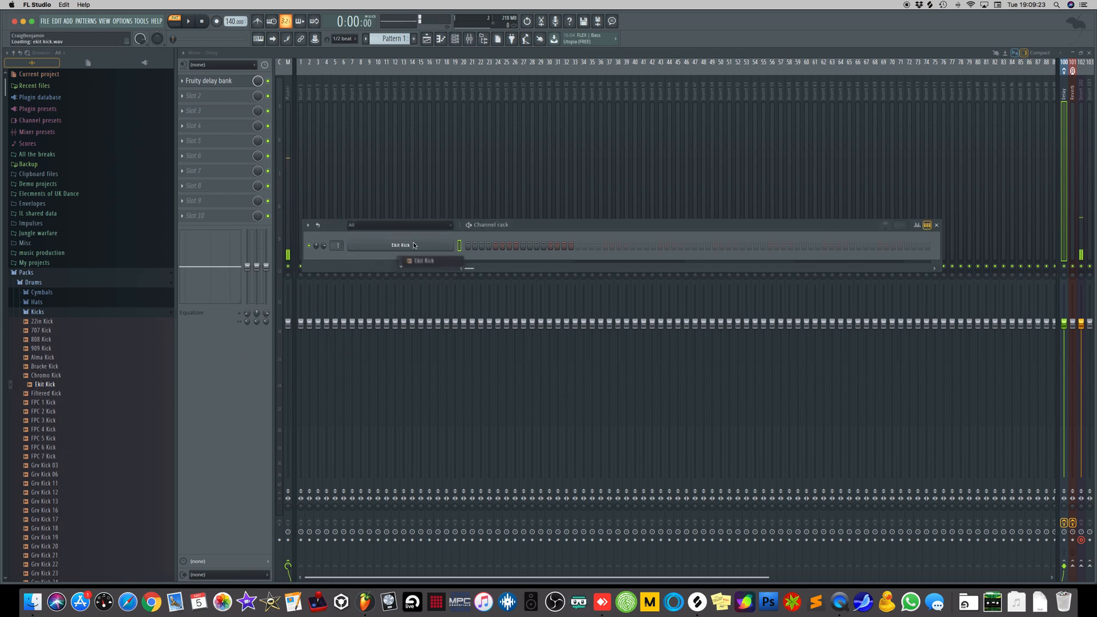
- Fill every 4 steps on the Ekit Kick channel and set the project tempo to 125 BPM
{"action": "right_click", "coordinate": [408, 250]}
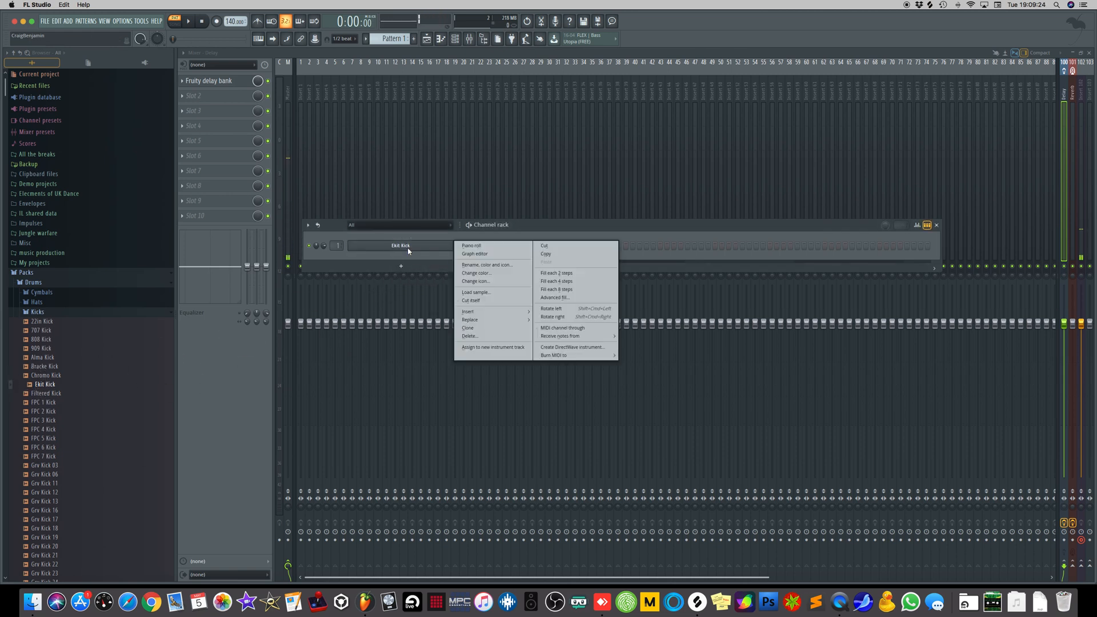
{"action": "left_click", "coordinate": [595, 282]}
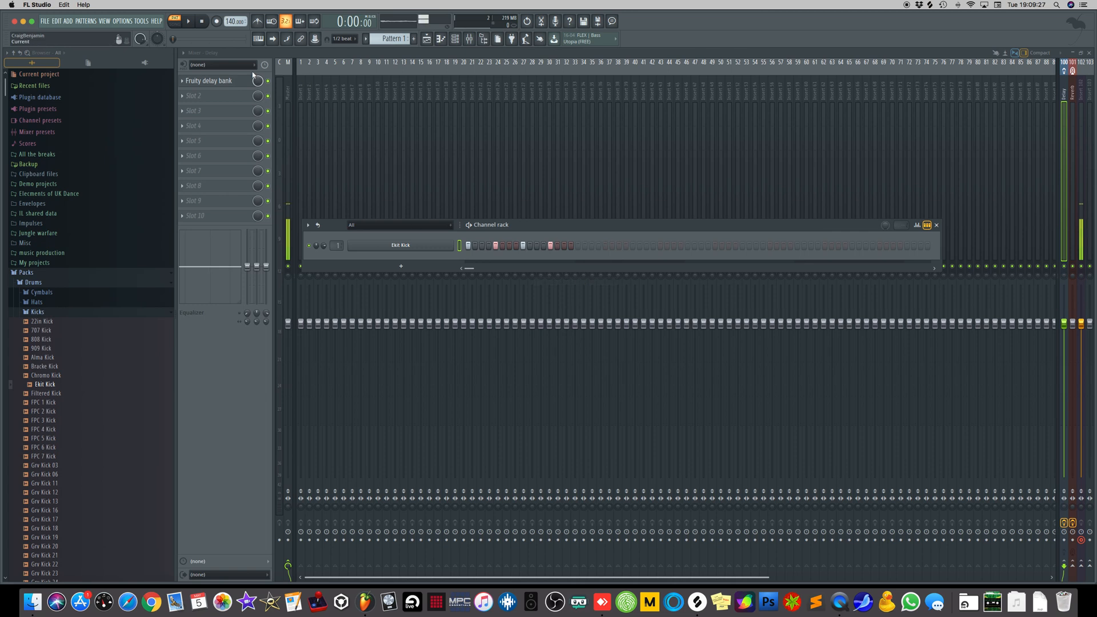
{"action": "left_click_drag", "start_coordinate": [229, 22], "coordinate": [229, 35]}
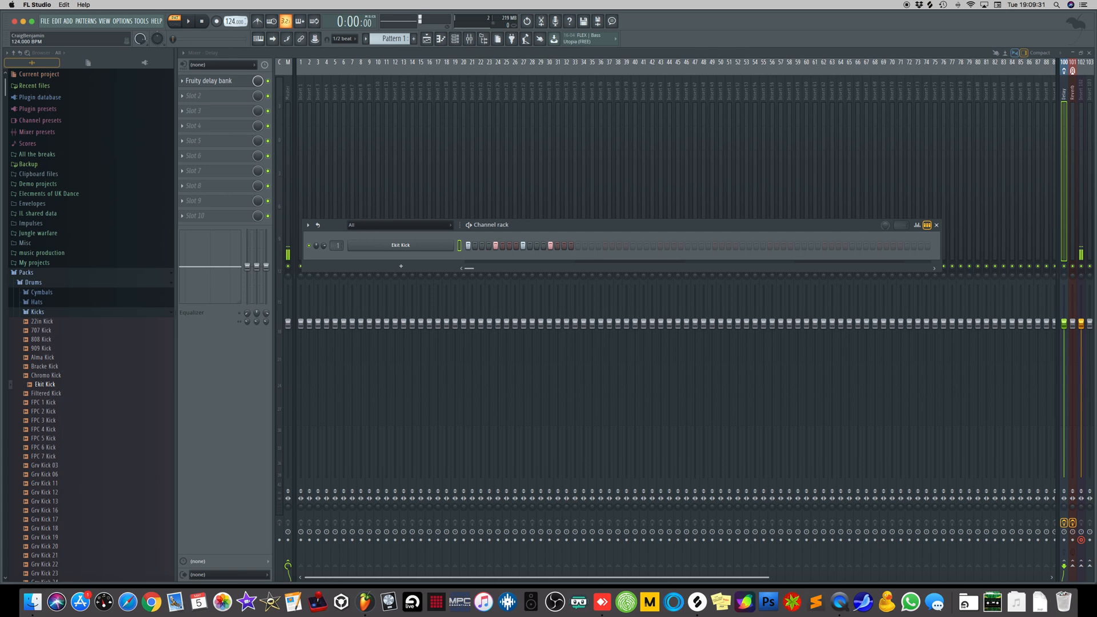
{"action": "key", "text": "space"}
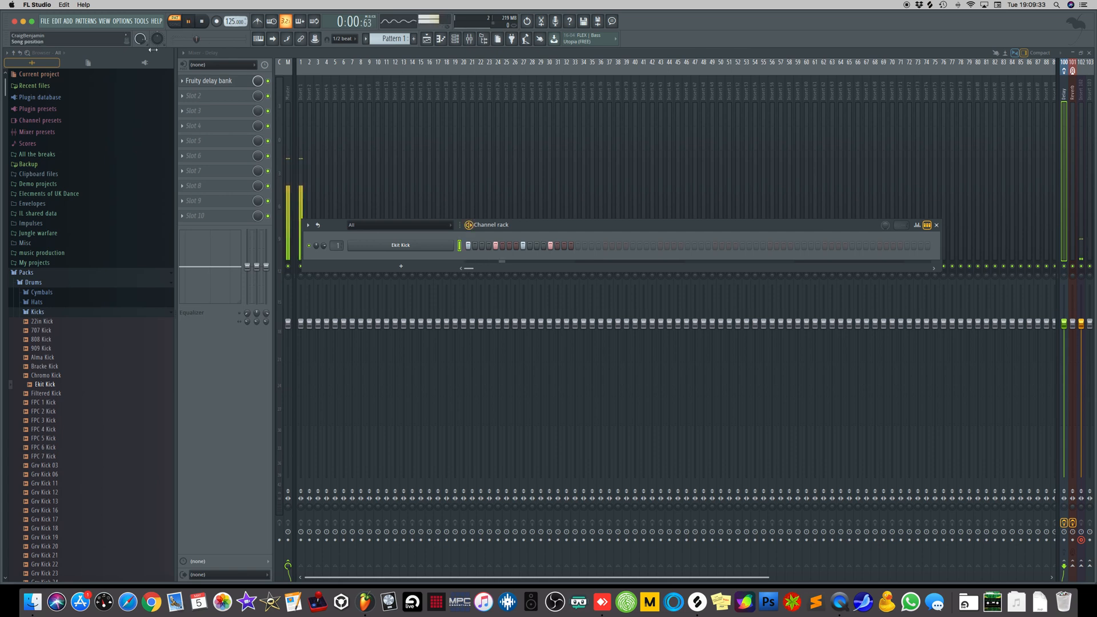
{"action": "key", "text": "space"}
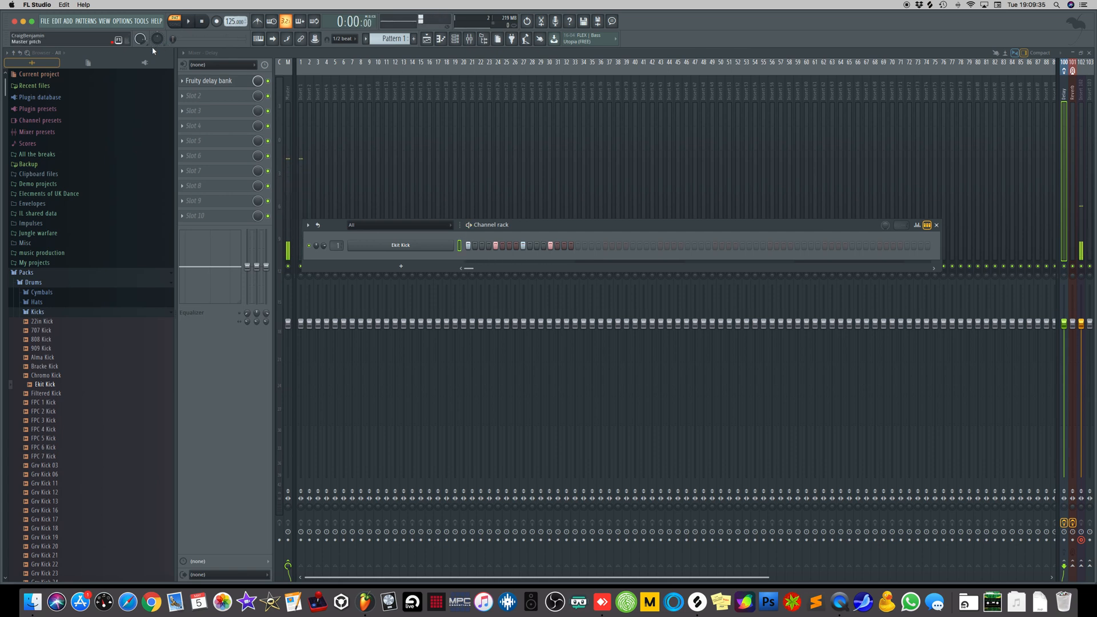
- Collapse the Kicks folder and audition several samples in the Snares folder
{"action": "left_click", "coordinate": [27, 312]}
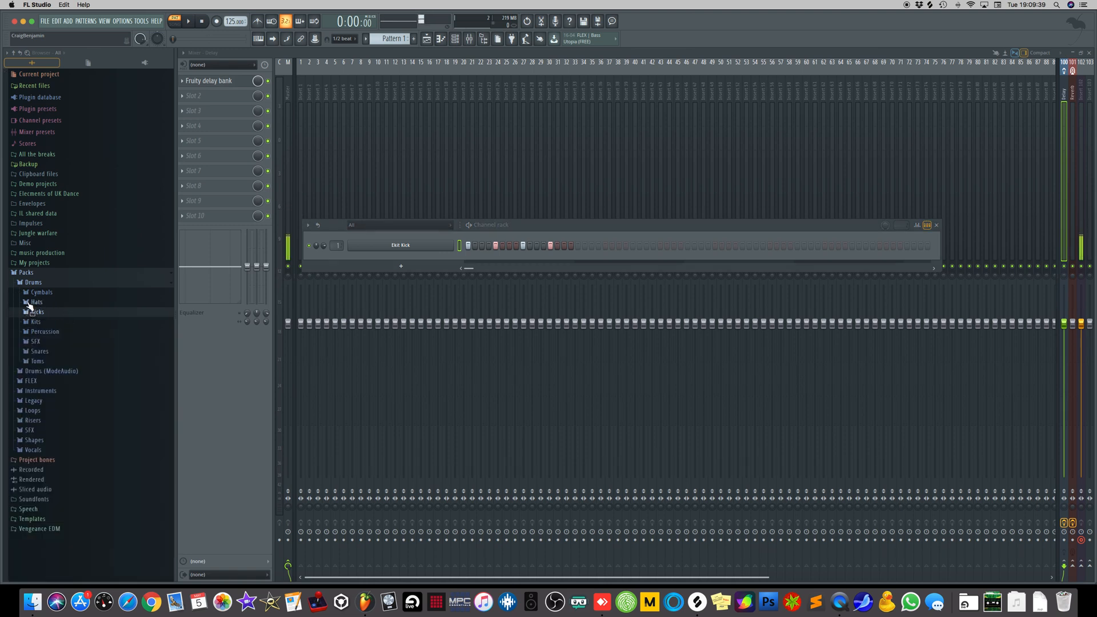
{"action": "left_click", "coordinate": [29, 311]}
{"action": "left_click", "coordinate": [57, 350]}
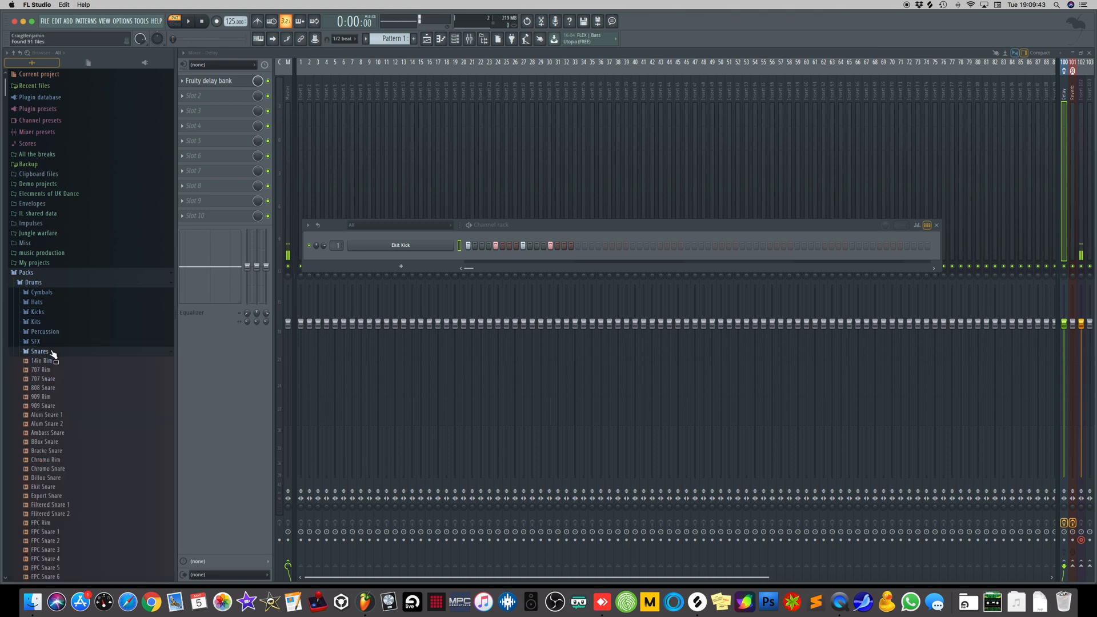
{"action": "left_click", "coordinate": [65, 405]}
{"action": "left_click", "coordinate": [71, 435]}
{"action": "left_click", "coordinate": [69, 479]}
- Add DNC Clap 1 from the Percussion folder as a new channel with hits on steps 5 and 13
{"action": "left_click", "coordinate": [46, 333]}
{"action": "left_click", "coordinate": [85, 377]}
{"action": "left_click", "coordinate": [65, 405]}
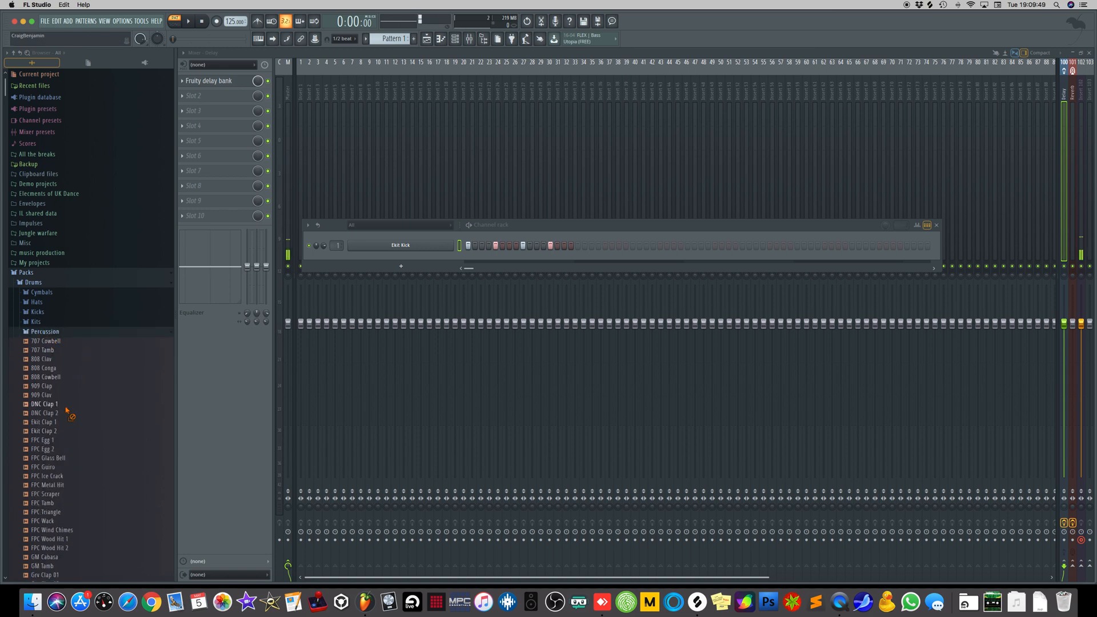
{"action": "left_click", "coordinate": [66, 407]}
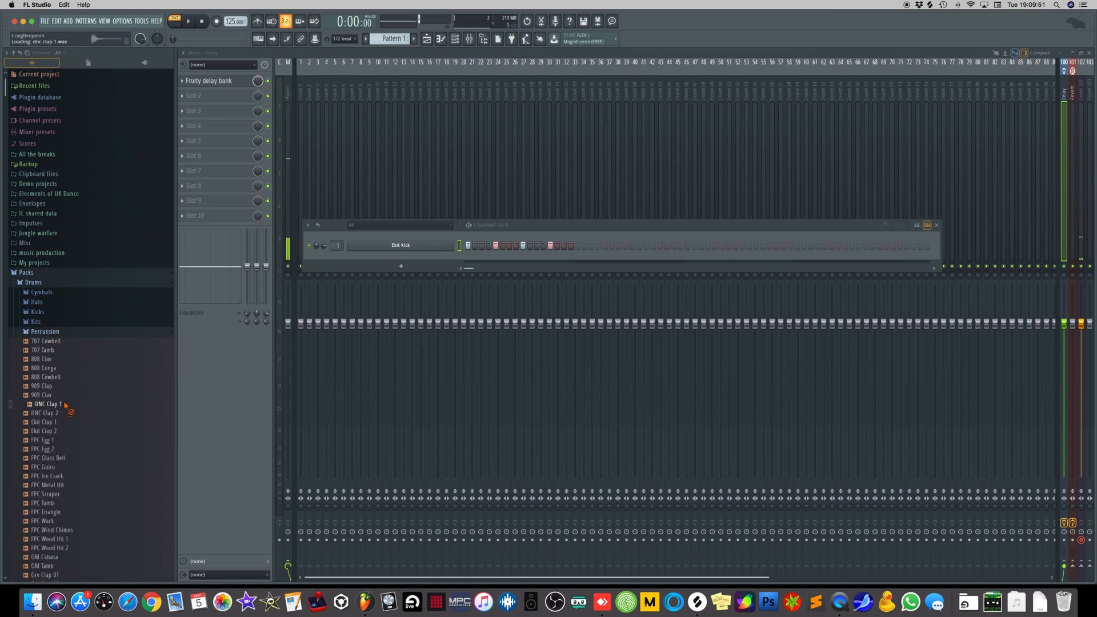
{"action": "left_click_drag", "start_coordinate": [49, 407], "coordinate": [396, 259]}
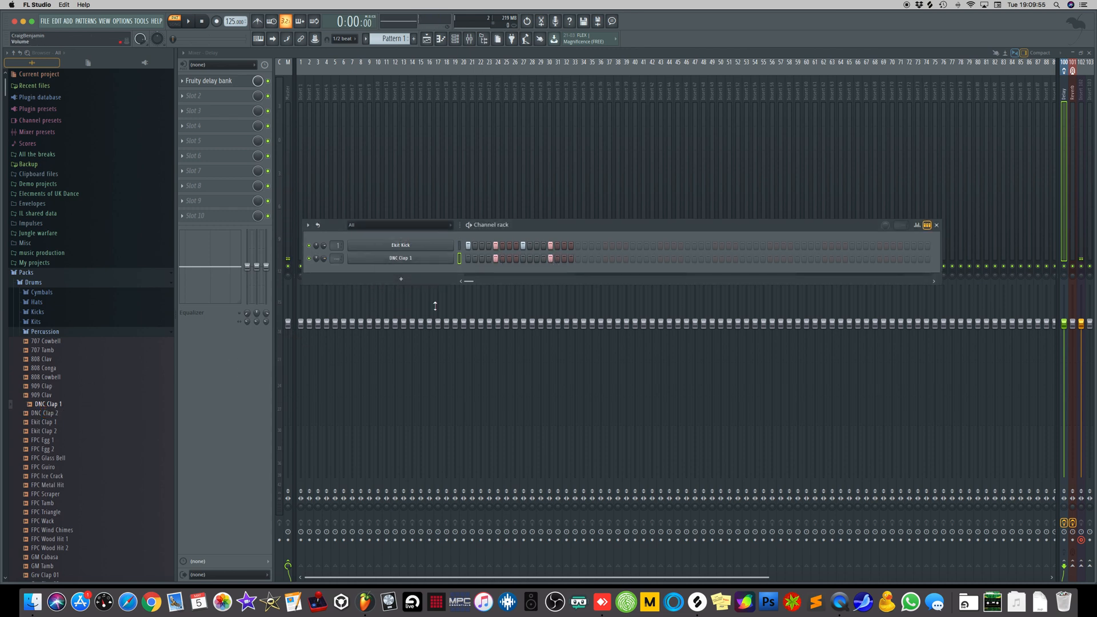
- Audition closed and open hats in the Hats folder and add 909 OH as a new channel
{"action": "left_click", "coordinate": [28, 333]}
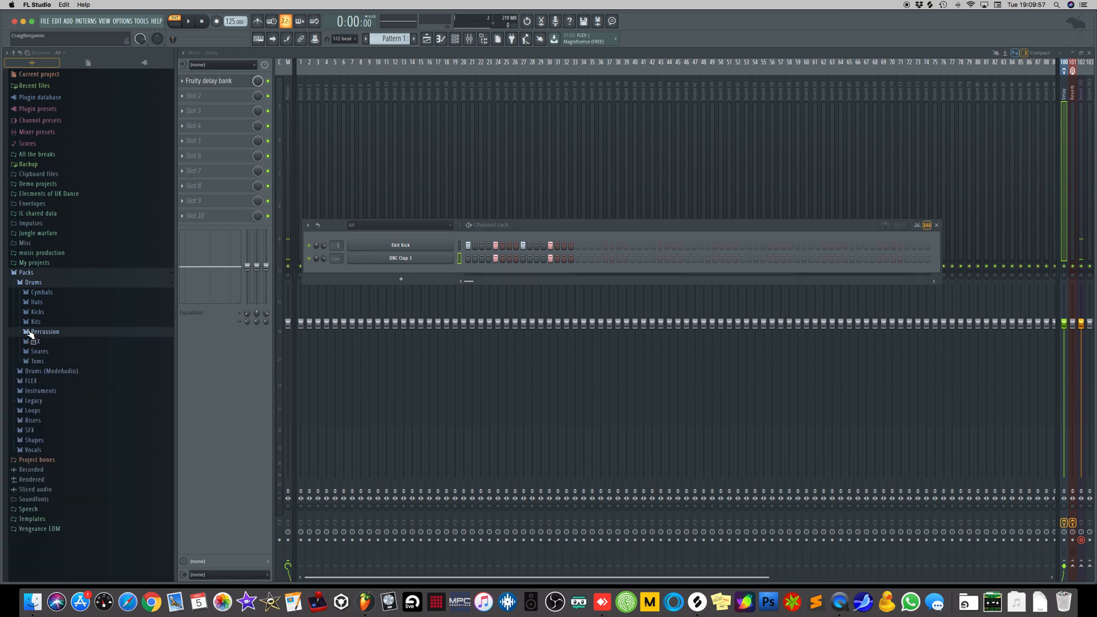
{"action": "left_click", "coordinate": [27, 304]}
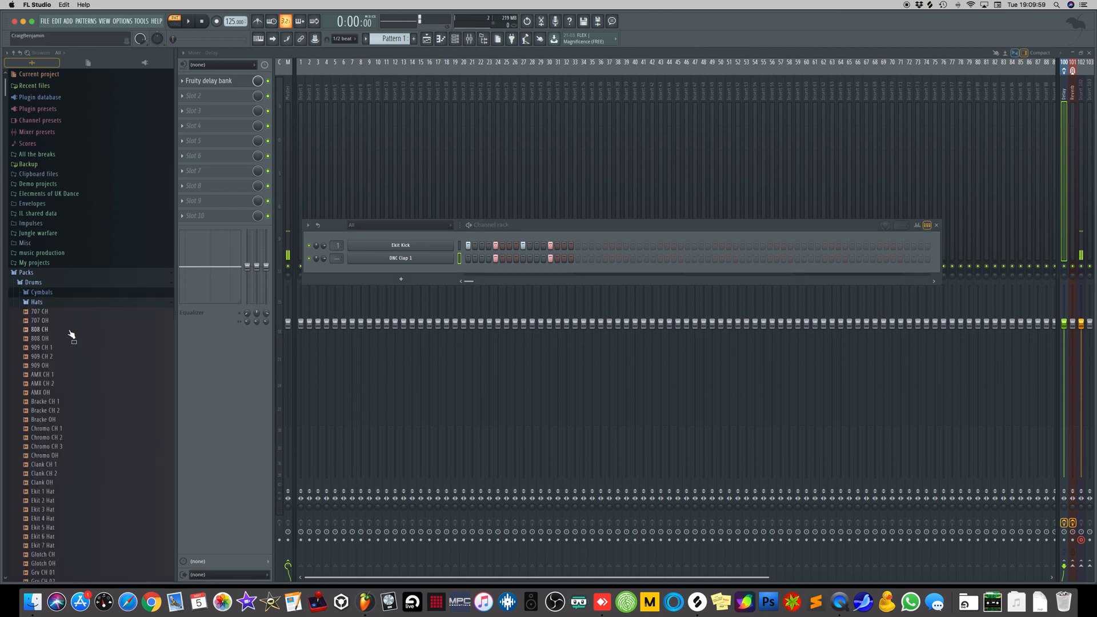
{"action": "left_click", "coordinate": [61, 356]}
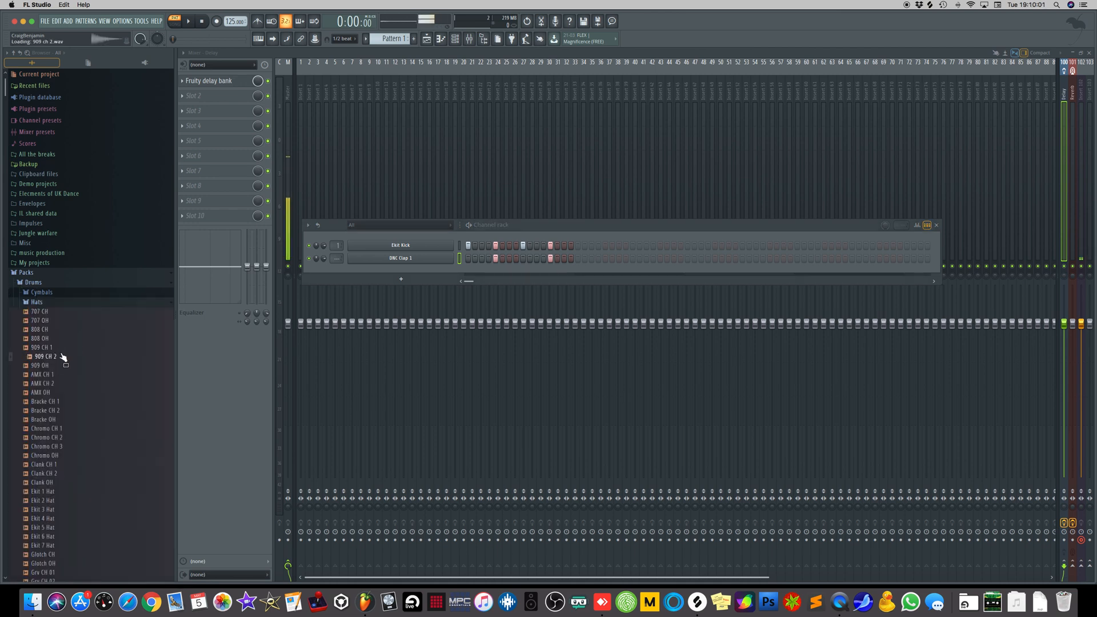
{"action": "left_click", "coordinate": [60, 366]}
{"action": "left_click_drag", "start_coordinate": [54, 371], "coordinate": [377, 274]}
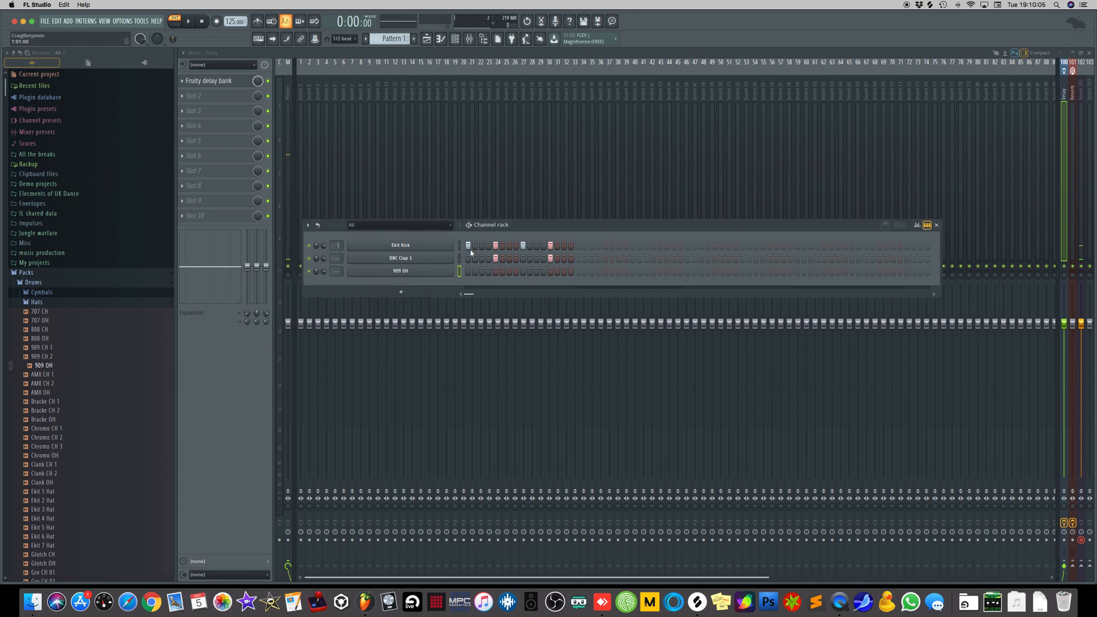
- Apply an advanced fill to the 909 OH channel with length 16, interval 4 and a two-step rotation, and play the pattern
{"action": "right_click", "coordinate": [448, 271]}
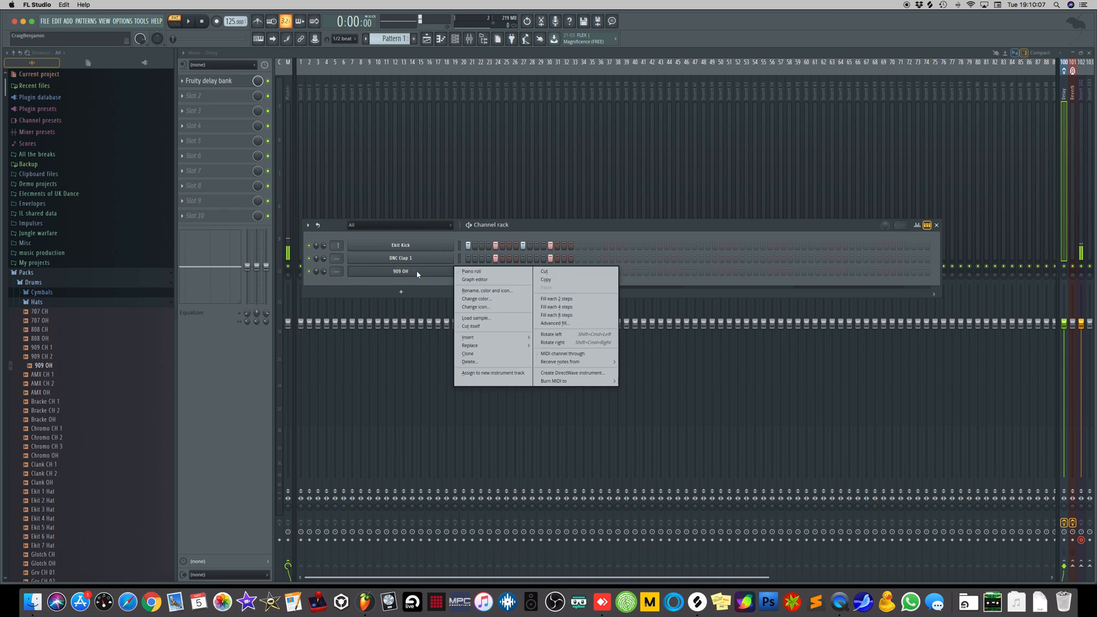
{"action": "left_click", "coordinate": [555, 323]}
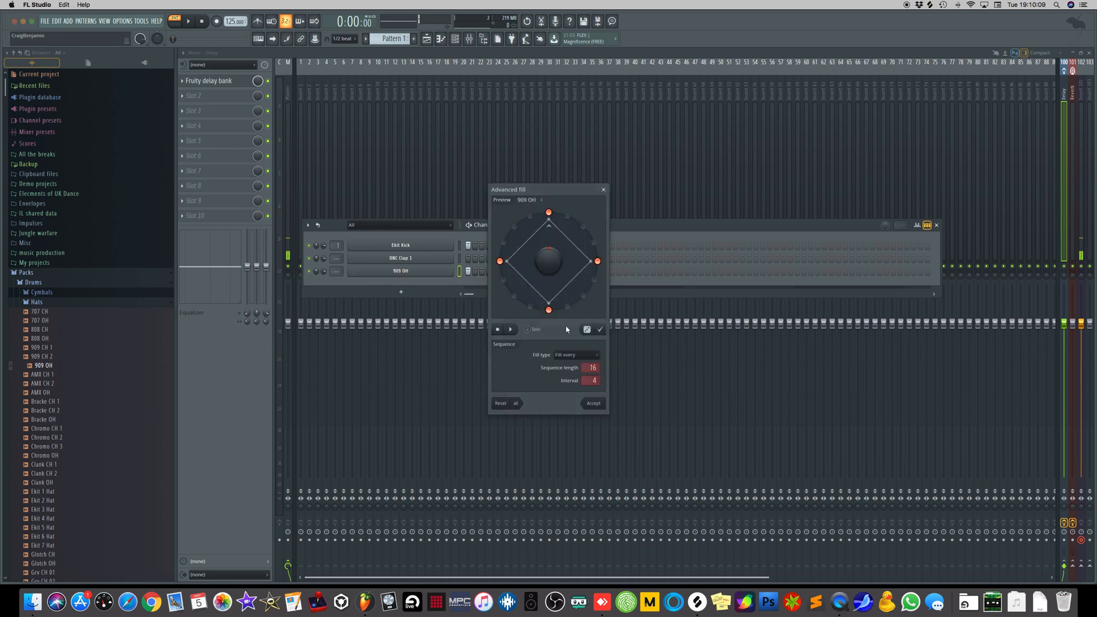
{"action": "left_click_drag", "start_coordinate": [552, 269], "coordinate": [551, 259]}
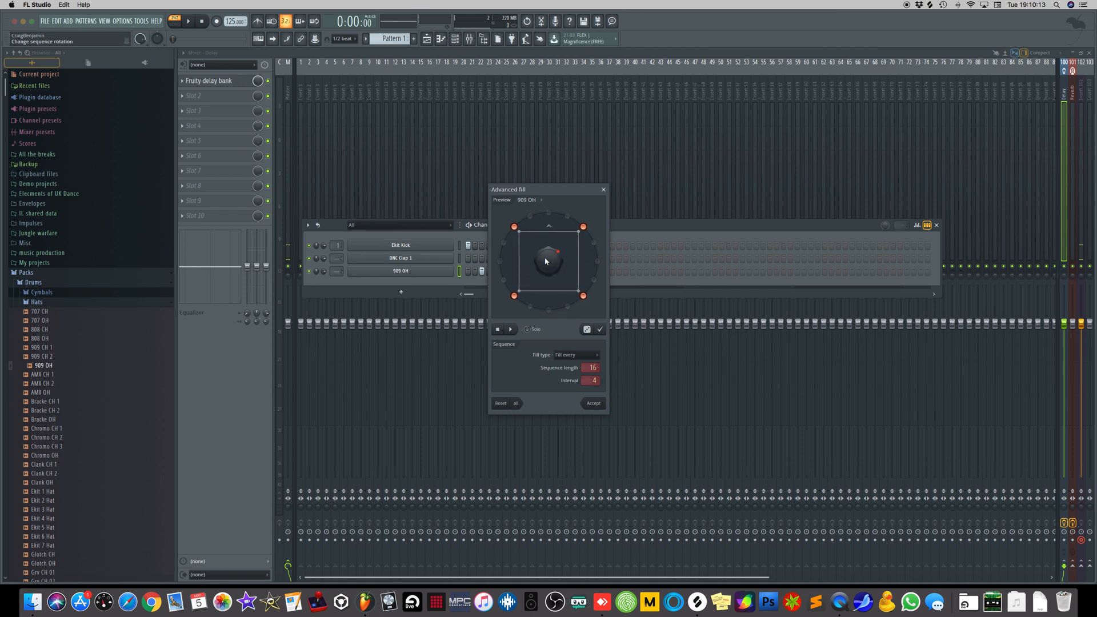
{"action": "left_click_drag", "start_coordinate": [539, 188], "coordinate": [761, 308]}
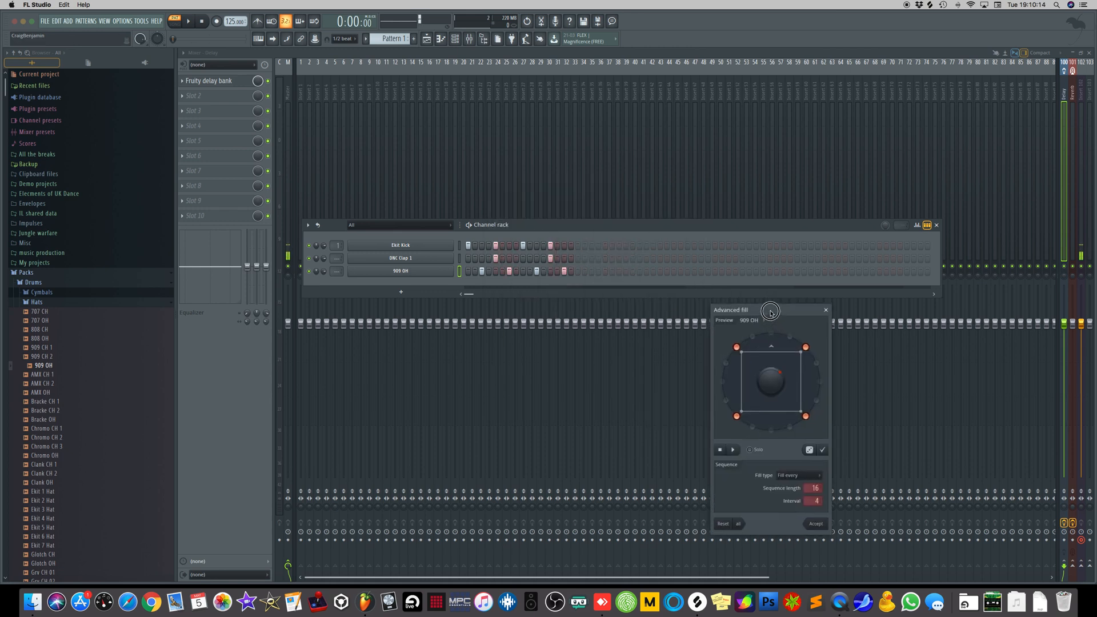
{"action": "left_click", "coordinate": [824, 527]}
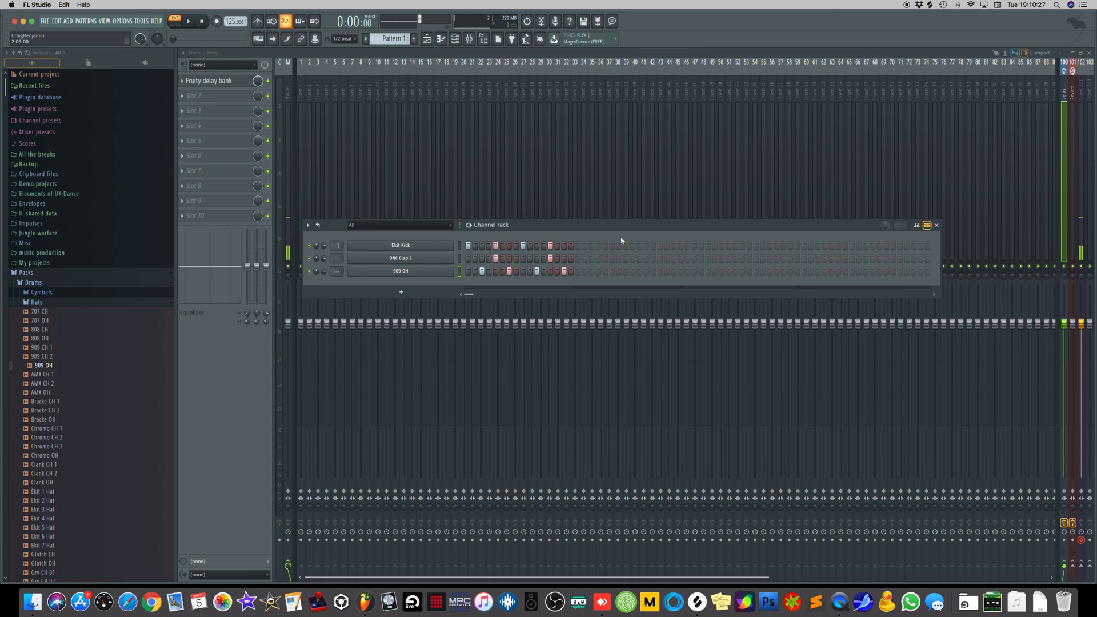
{"action": "key", "text": "space"}
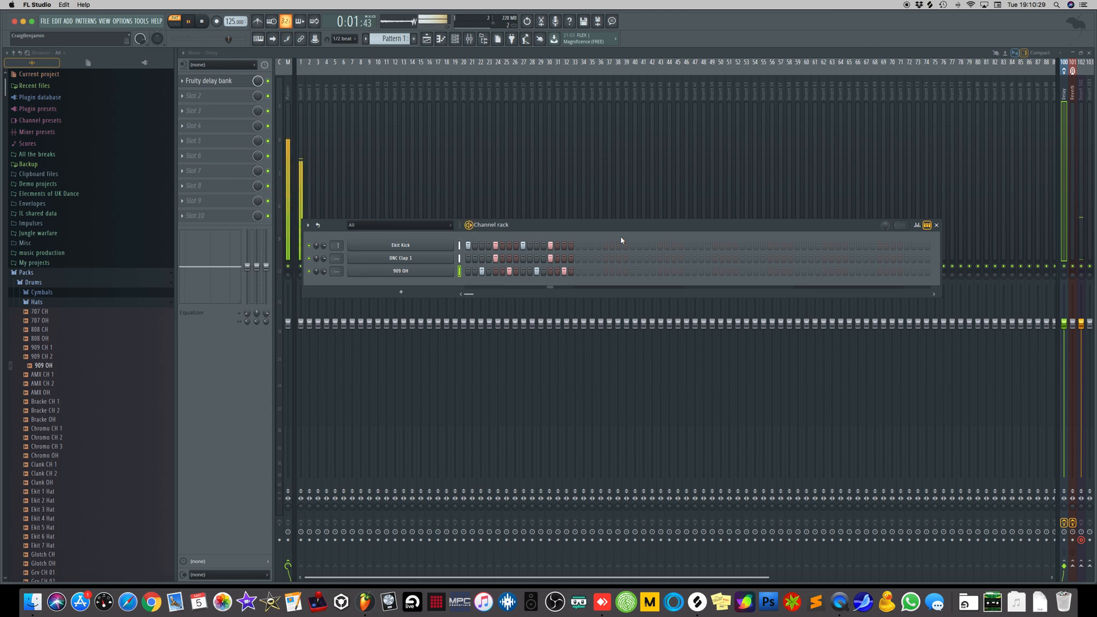
{"action": "key", "text": "space"}
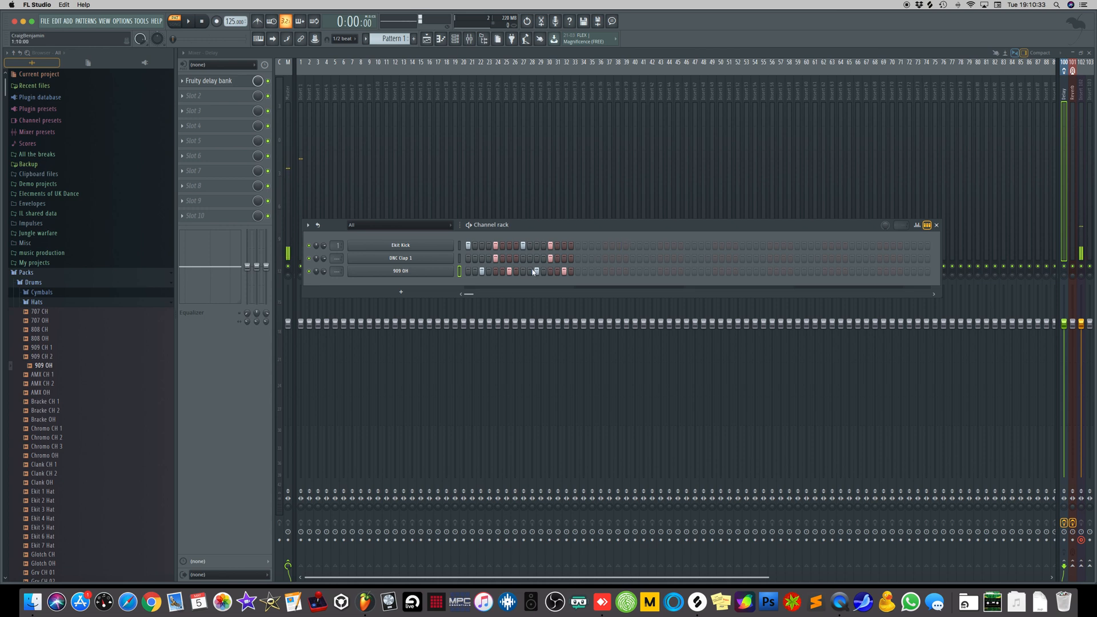
- Change the Ekit Kick channel's colour to purple and keep its name
{"action": "right_click", "coordinate": [416, 248]}
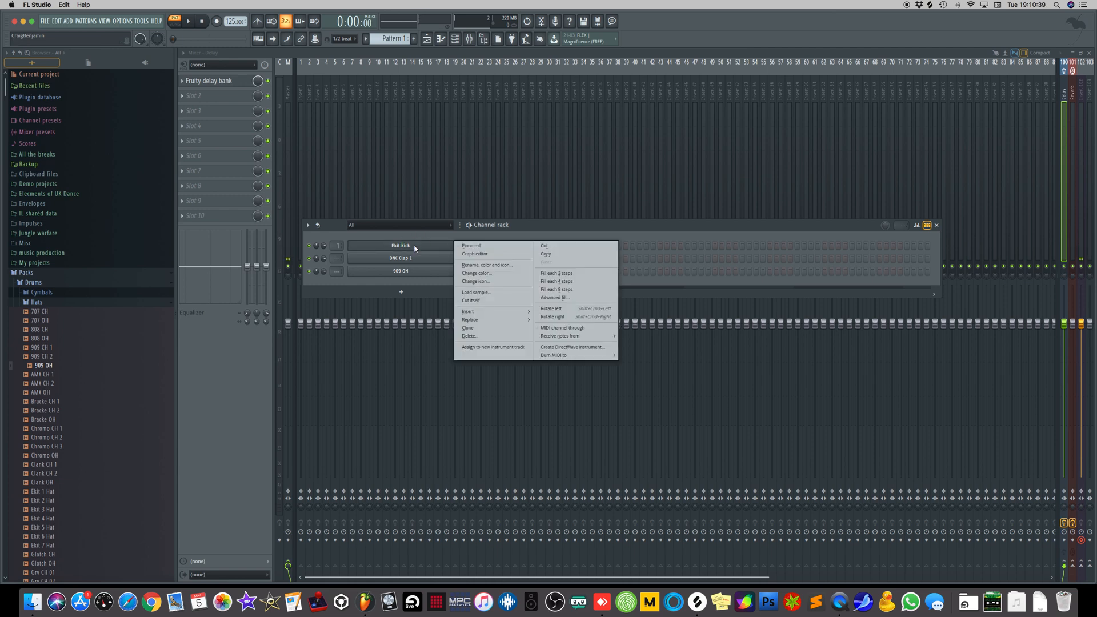
{"action": "left_click", "coordinate": [486, 264]}
{"action": "left_click", "coordinate": [548, 254]}
{"action": "left_click", "coordinate": [559, 255]}
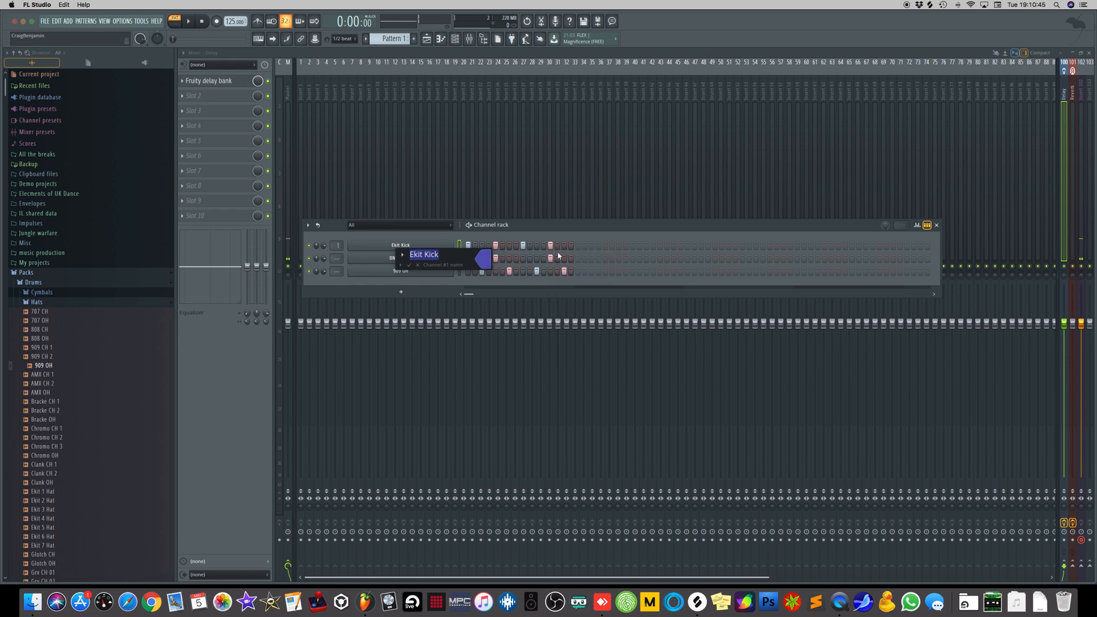
{"action": "key", "text": "Return"}
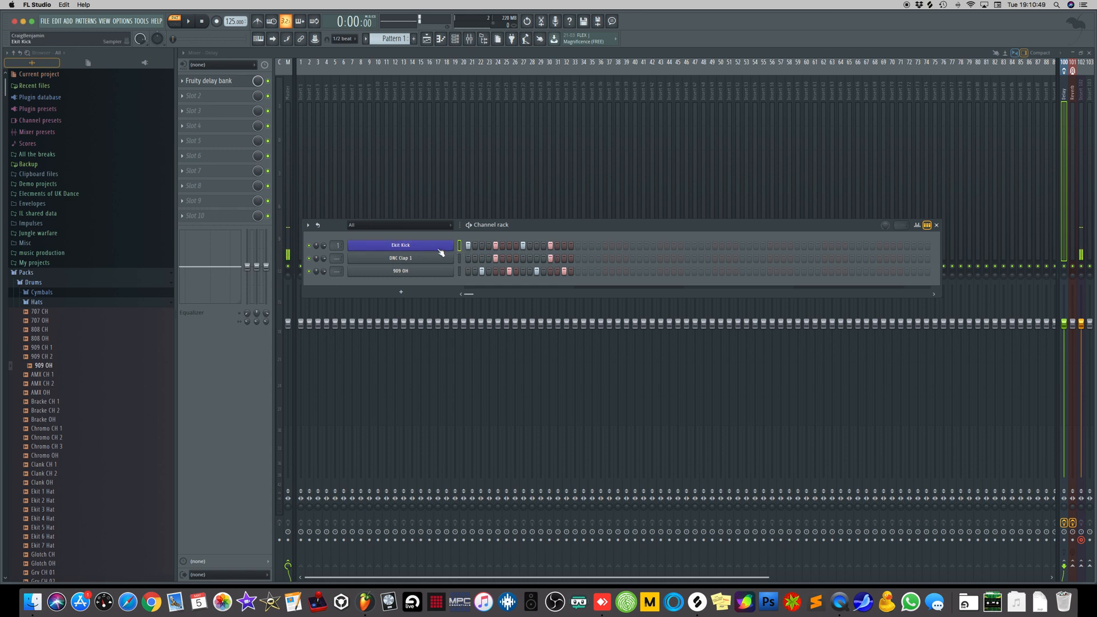
- Select the Ekit Kick, DNC Clap 1 and 909 OH channels and colour them with the purple gradient
{"action": "left_click_drag", "start_coordinate": [461, 247], "coordinate": [461, 269]}
{"action": "left_click", "coordinate": [308, 224]}
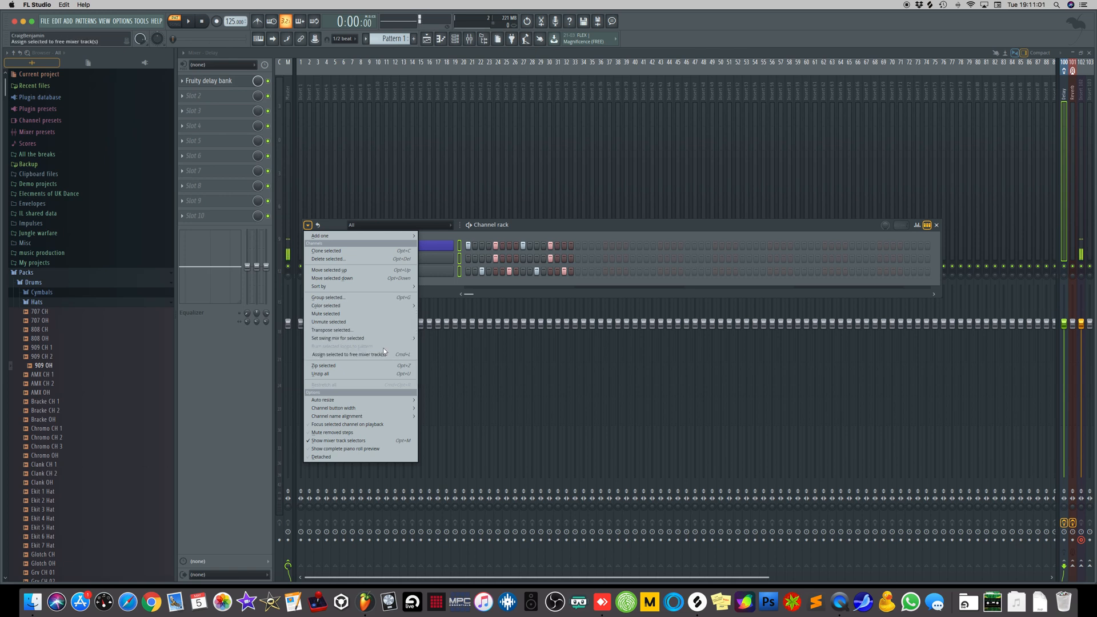
{"action": "mouse_move", "coordinate": [371, 305]}
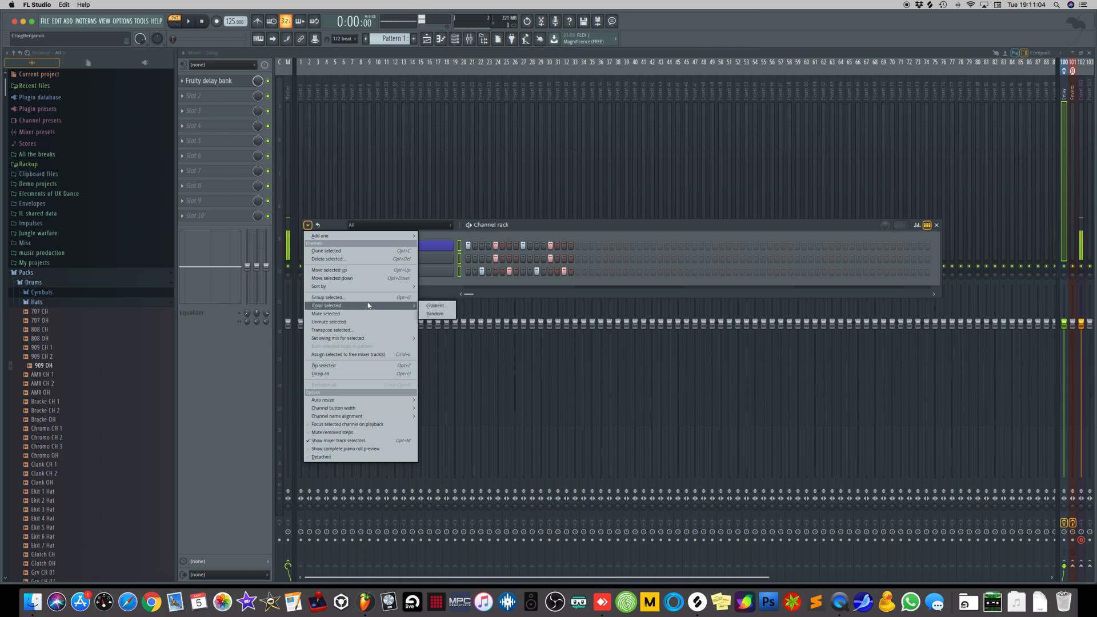
{"action": "left_click", "coordinate": [450, 306]}
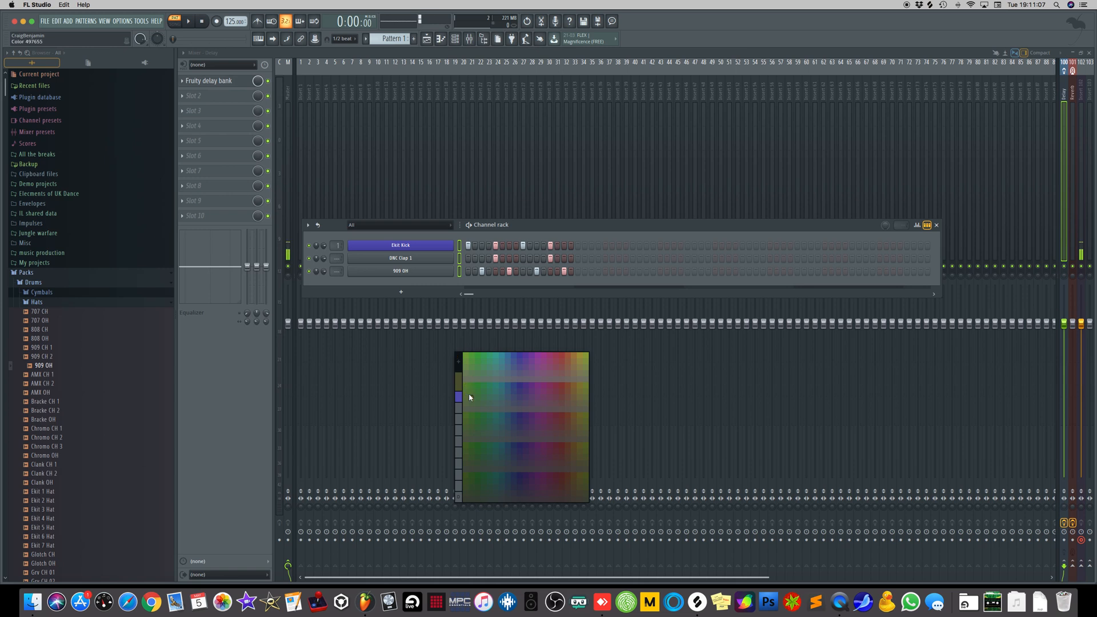
{"action": "left_click", "coordinate": [459, 399]}
- Assign the three drum channels to free mixer tracks 1 to 3 and play the pattern with the mixer shown
{"action": "key", "text": "F5"}
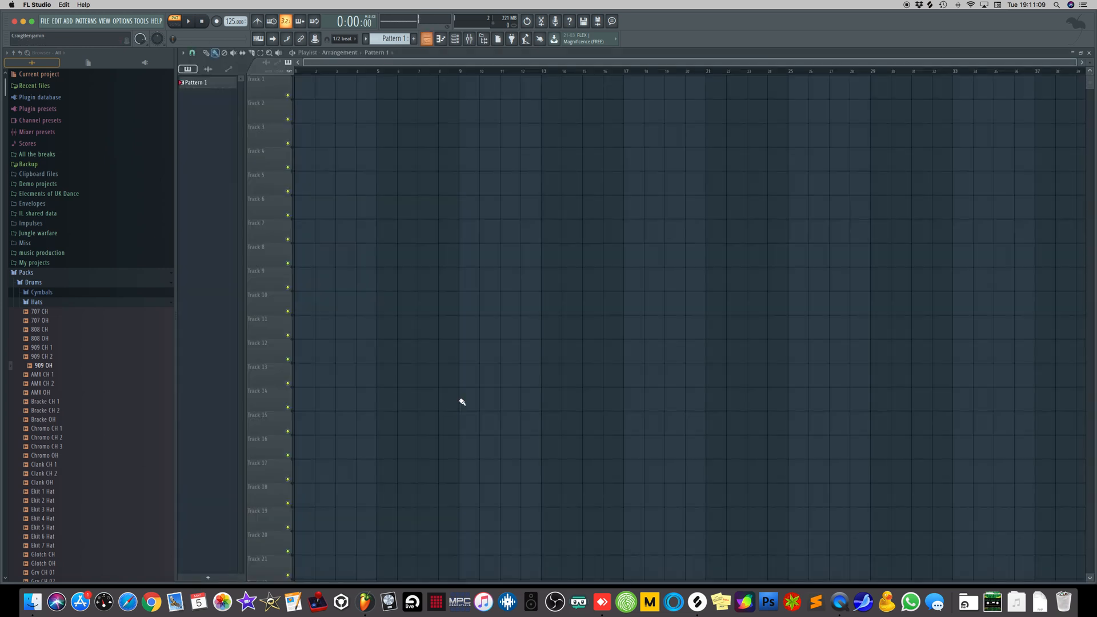
{"action": "left_click", "coordinate": [455, 38]}
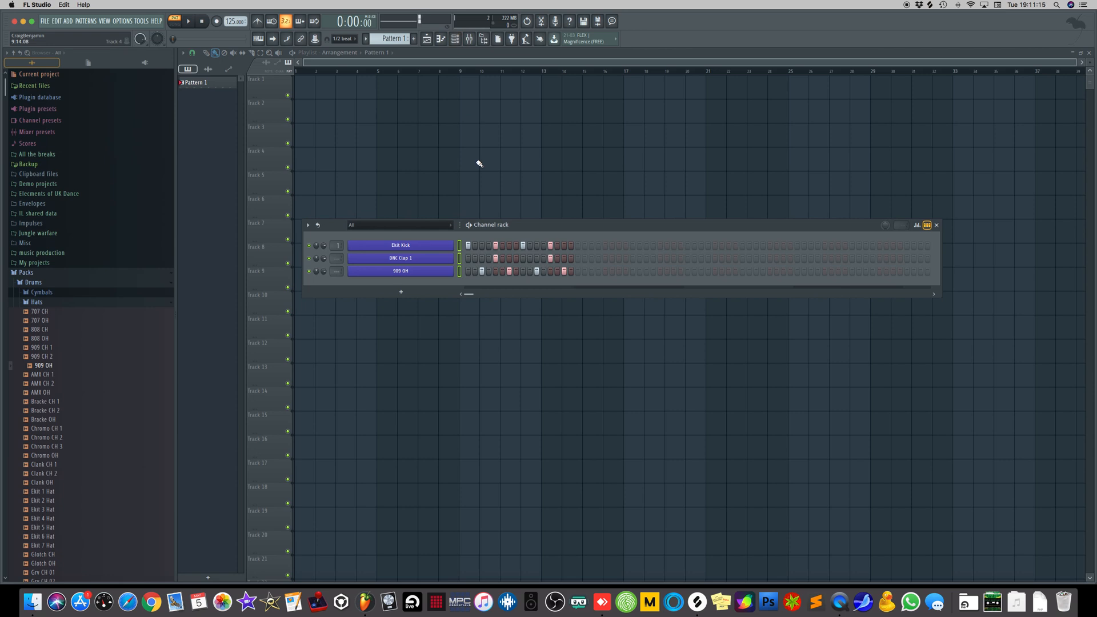
{"action": "key", "text": "F9"}
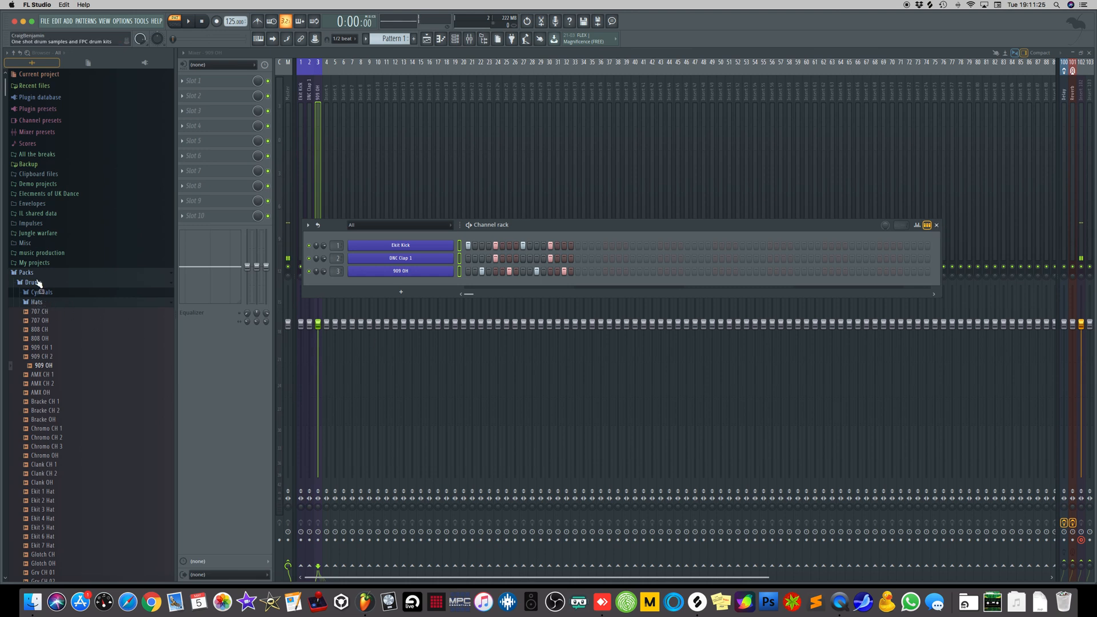
{"action": "key", "text": "space"}
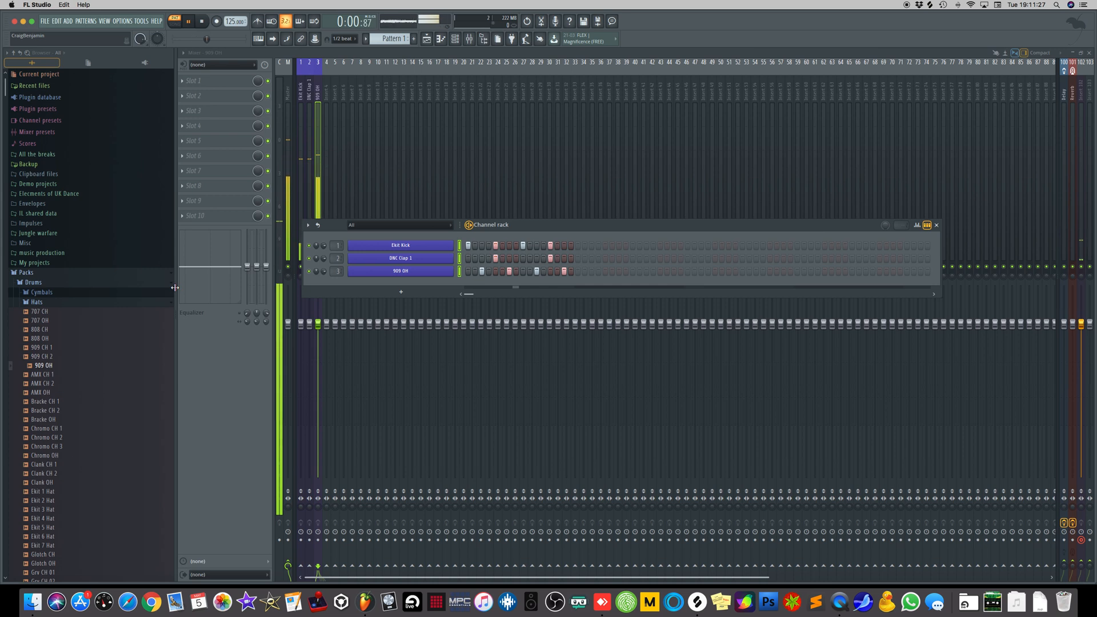
{"action": "key", "text": "space"}
- Move the channel rack lower and add 808 Snare from the Snares folder as a new channel
{"action": "left_click_drag", "start_coordinate": [527, 228], "coordinate": [618, 317]}
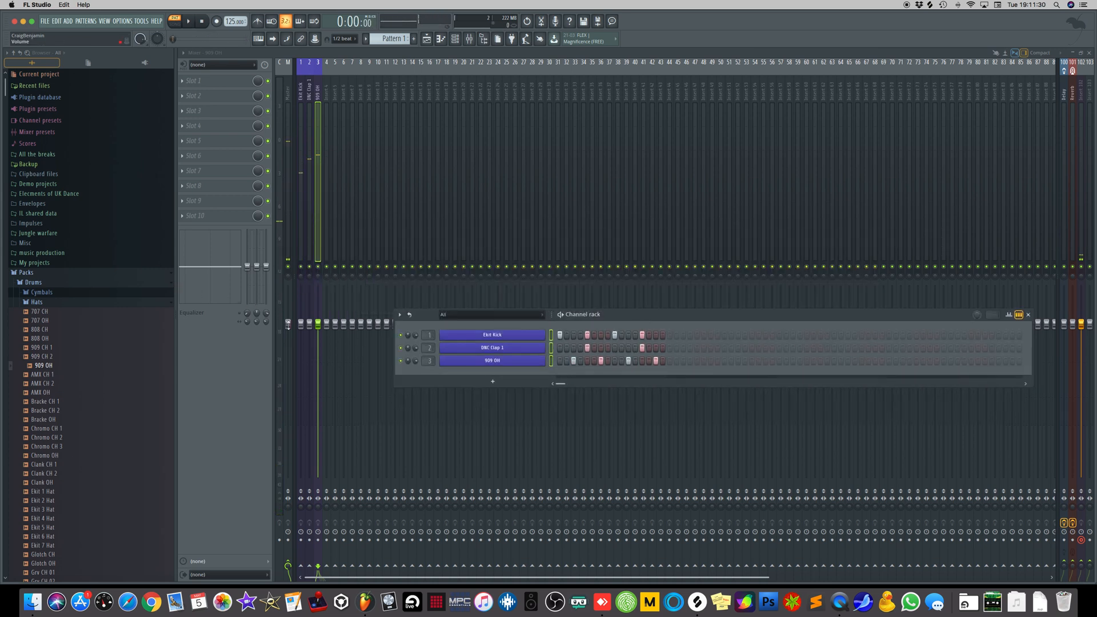
{"action": "left_click", "coordinate": [37, 303]}
{"action": "left_click", "coordinate": [49, 352]}
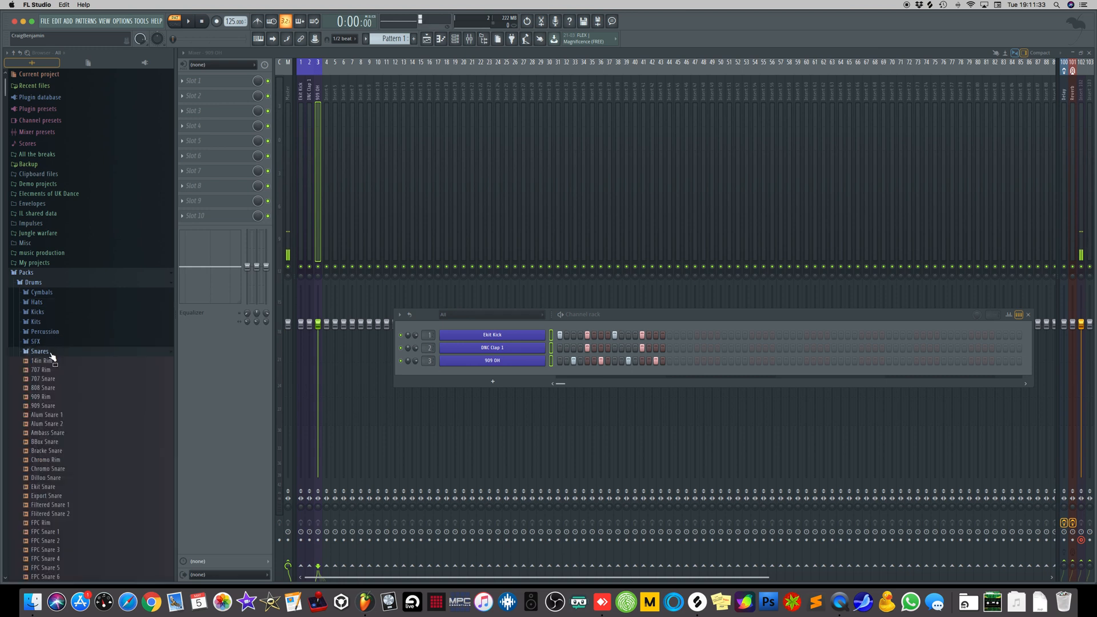
{"action": "left_click", "coordinate": [62, 389]}
{"action": "left_click_drag", "start_coordinate": [31, 390], "coordinate": [512, 392]}
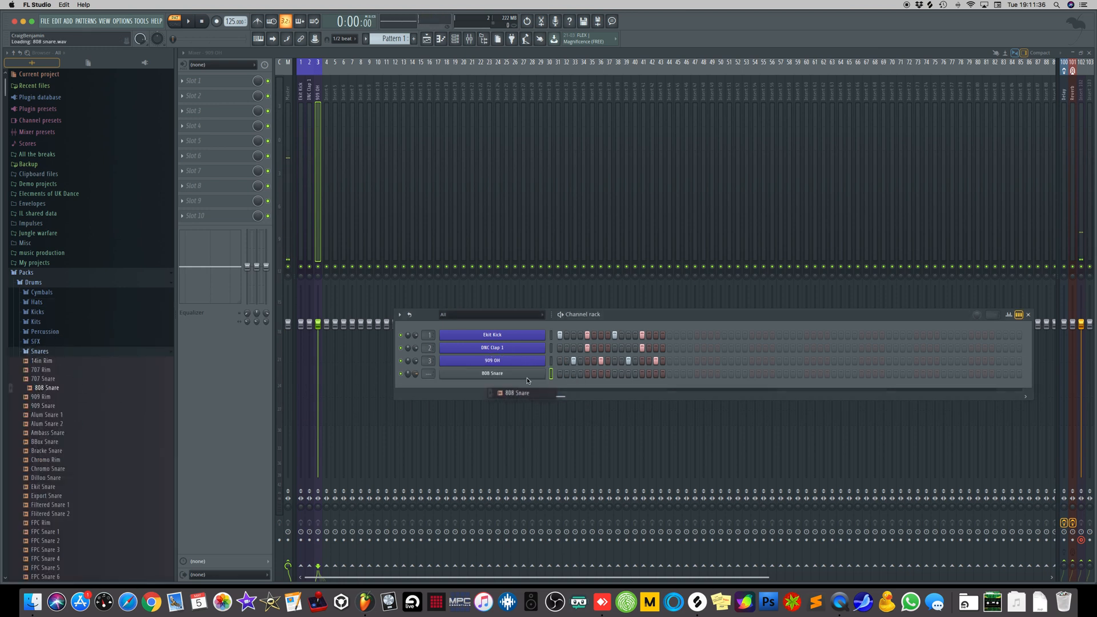
- Place 808 Snare hits on steps 8 and 10 and play the pattern
{"action": "left_click", "coordinate": [624, 375]}
{"action": "key", "text": "space"}
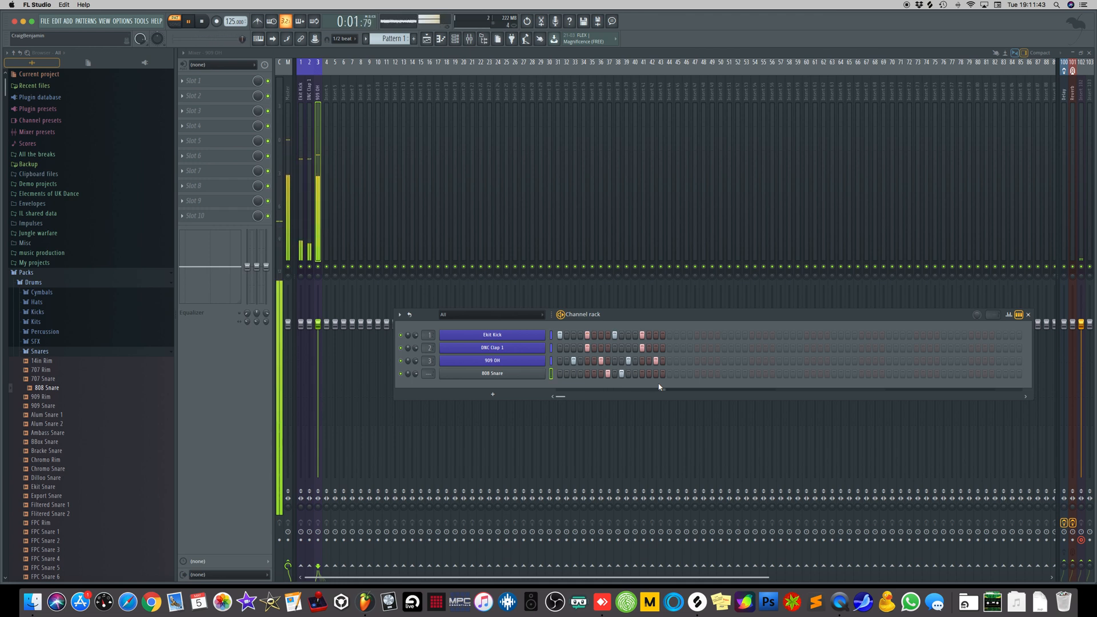
{"action": "key", "text": "space"}
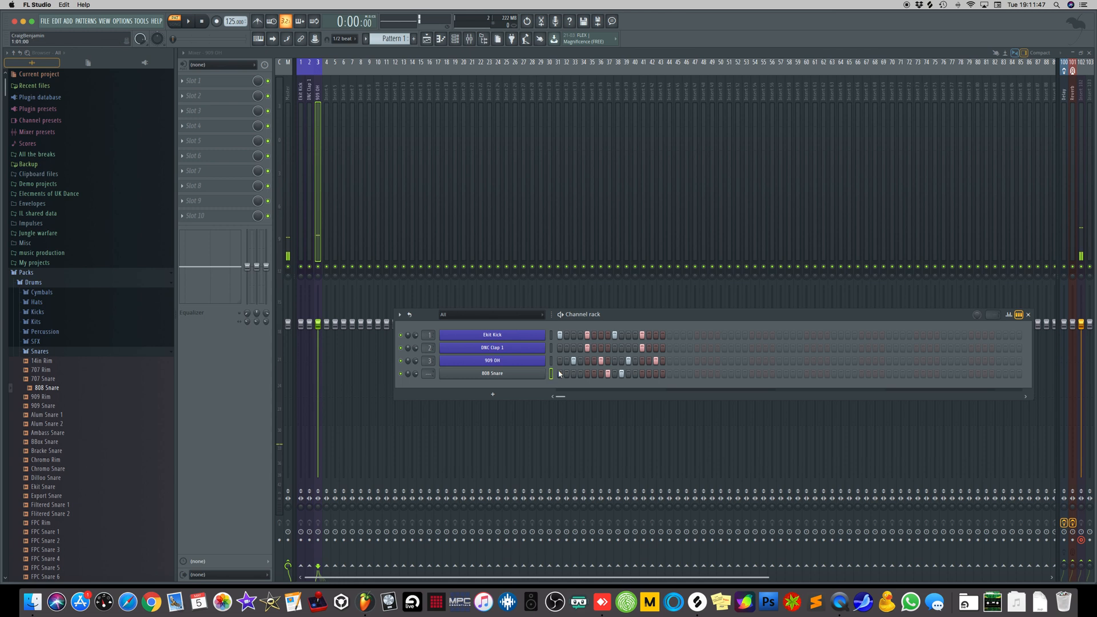
- Colour the 808 Snare channel purple and assign it to free mixer track 4
{"action": "right_click", "coordinate": [518, 375]}
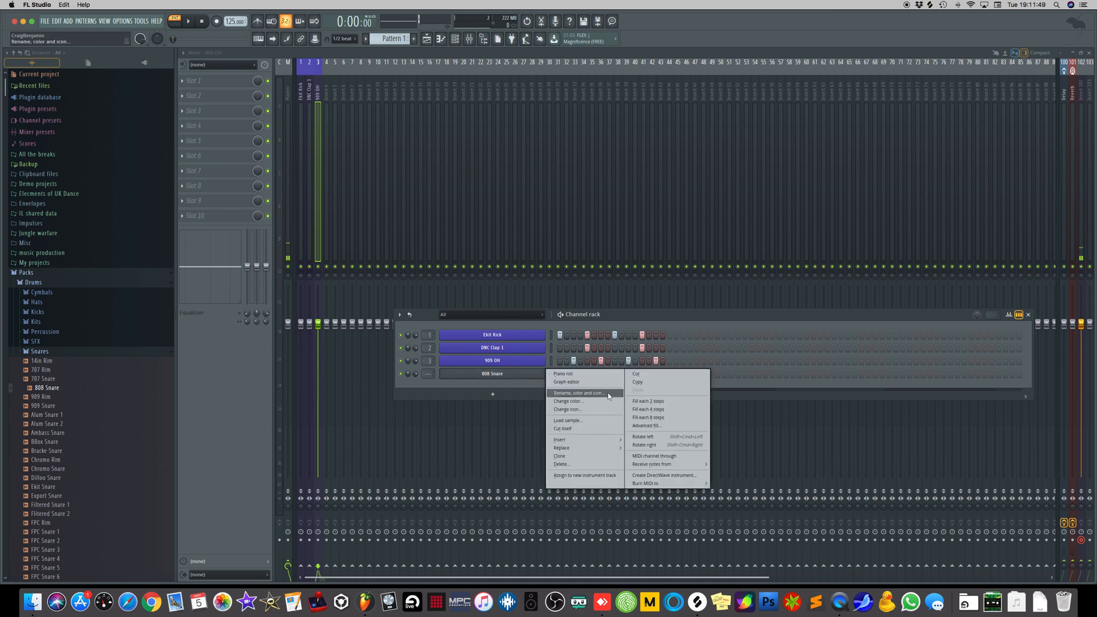
{"action": "left_click", "coordinate": [588, 393]}
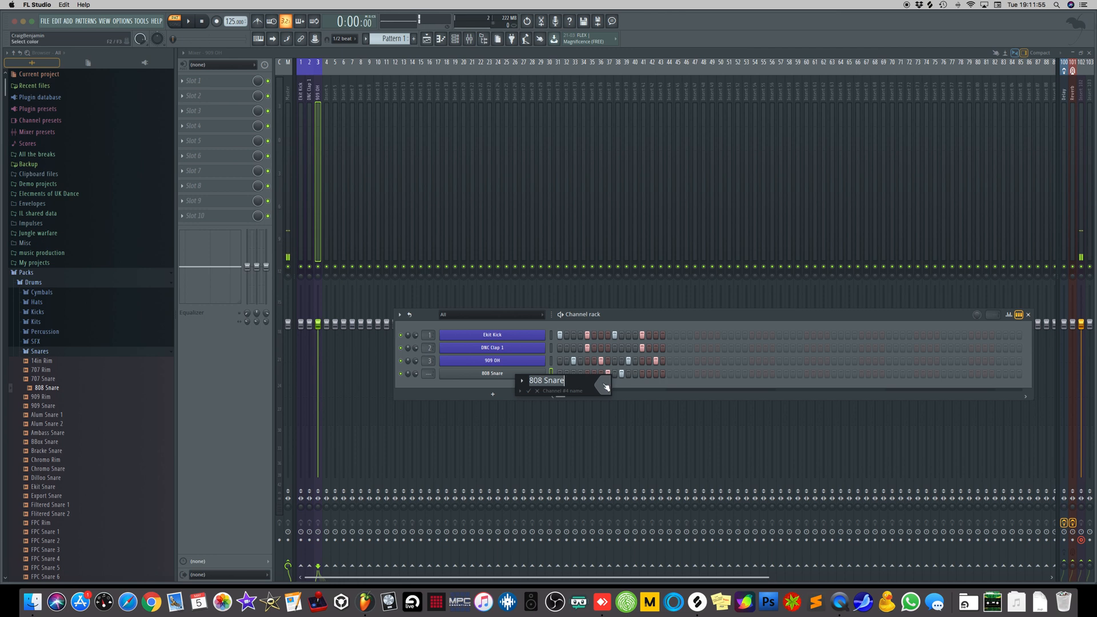
{"action": "left_click", "coordinate": [605, 387]}
{"action": "left_click", "coordinate": [616, 421]}
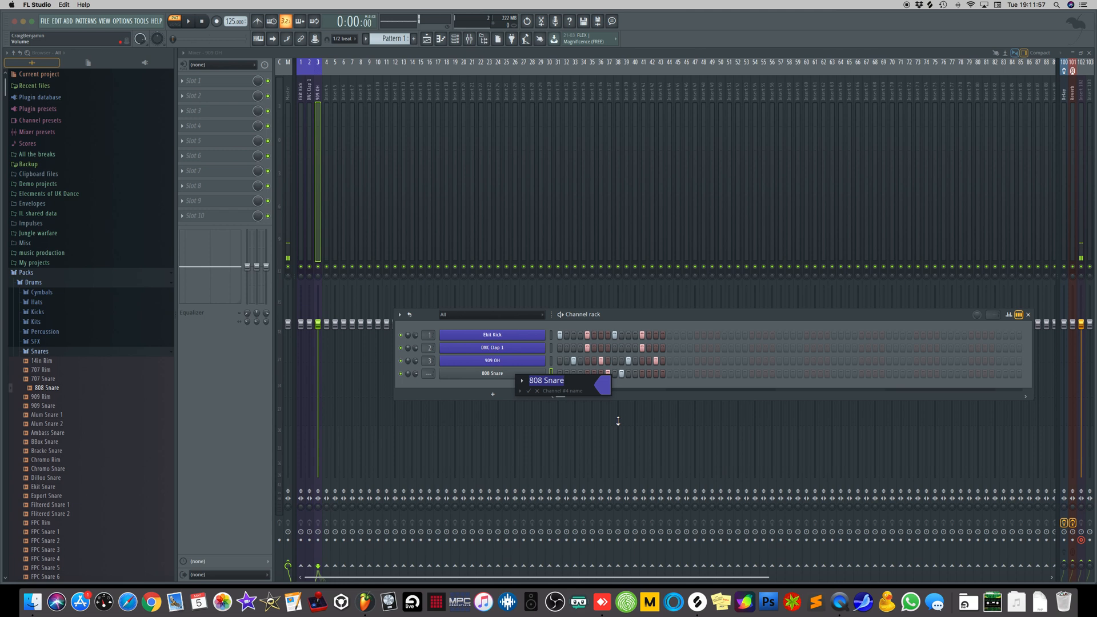
{"action": "key", "text": "Return"}
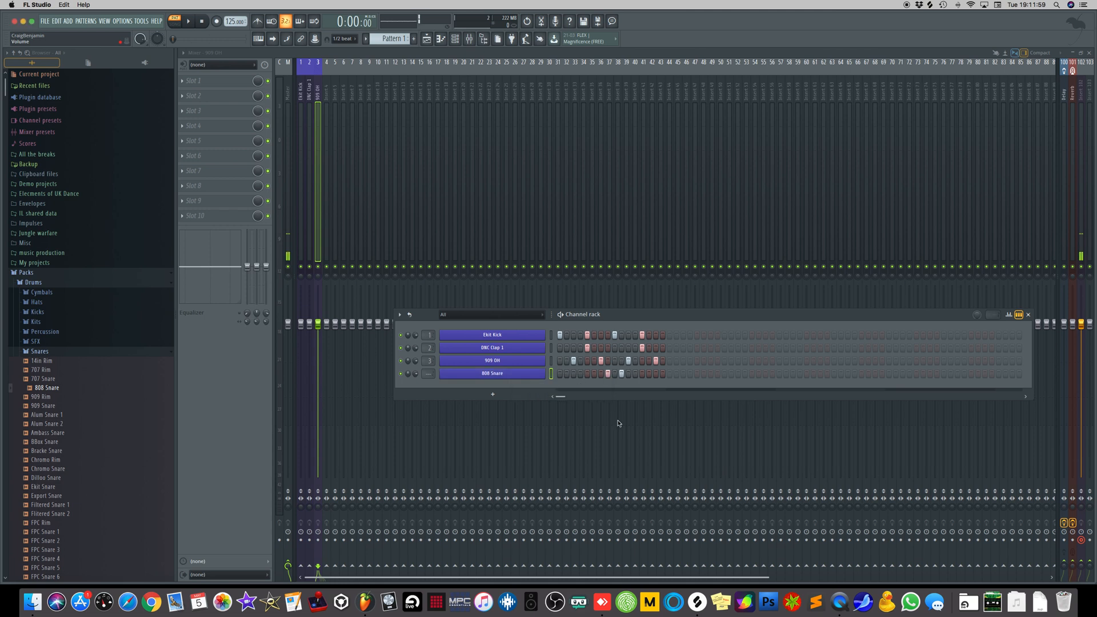
{"action": "key", "text": "super+l"}
- Lower the mixer level of 909 OH to about -9.0 dB and DNC Clap 1 to about -1.8 dB during playback
{"action": "left_click_drag", "start_coordinate": [319, 324], "coordinate": [318, 380]}
{"action": "key", "text": "space"}
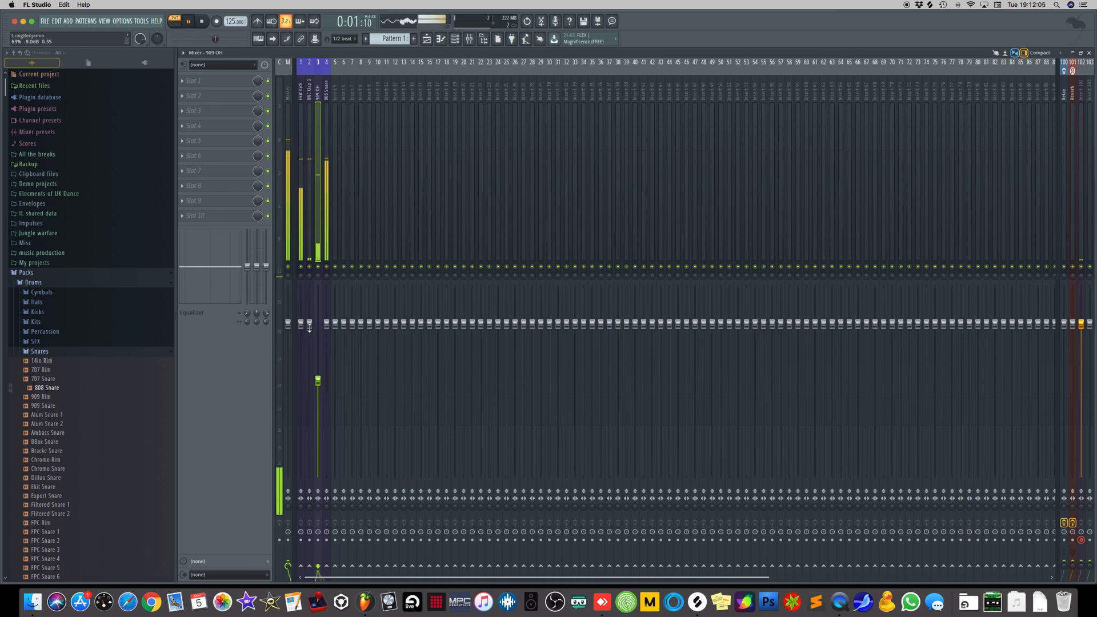
{"action": "left_click_drag", "start_coordinate": [309, 325], "coordinate": [309, 336]}
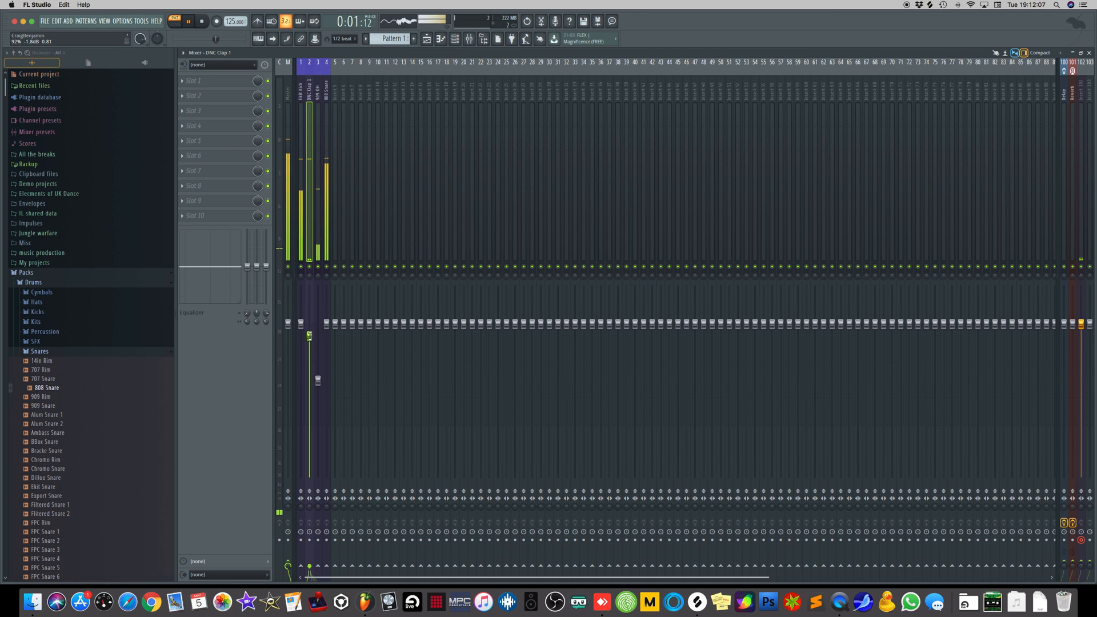
{"action": "key", "text": "space"}
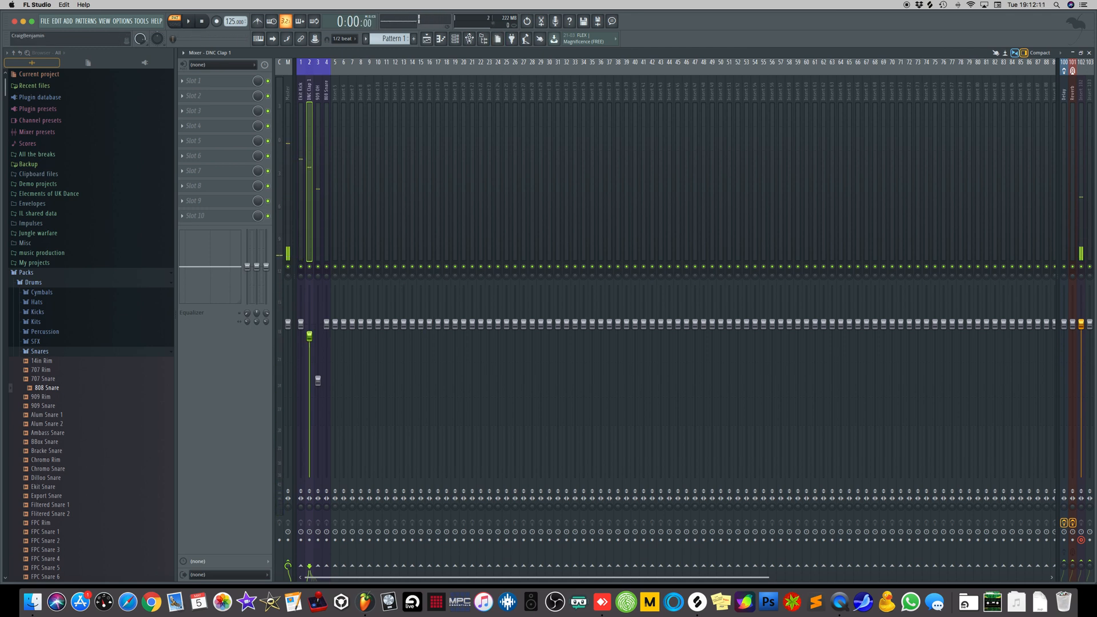
- Clone Pattern 1 as Pattern 2 and toggle step 10 of the 808 Snare channel in the copy
{"action": "left_click", "coordinate": [455, 39]}
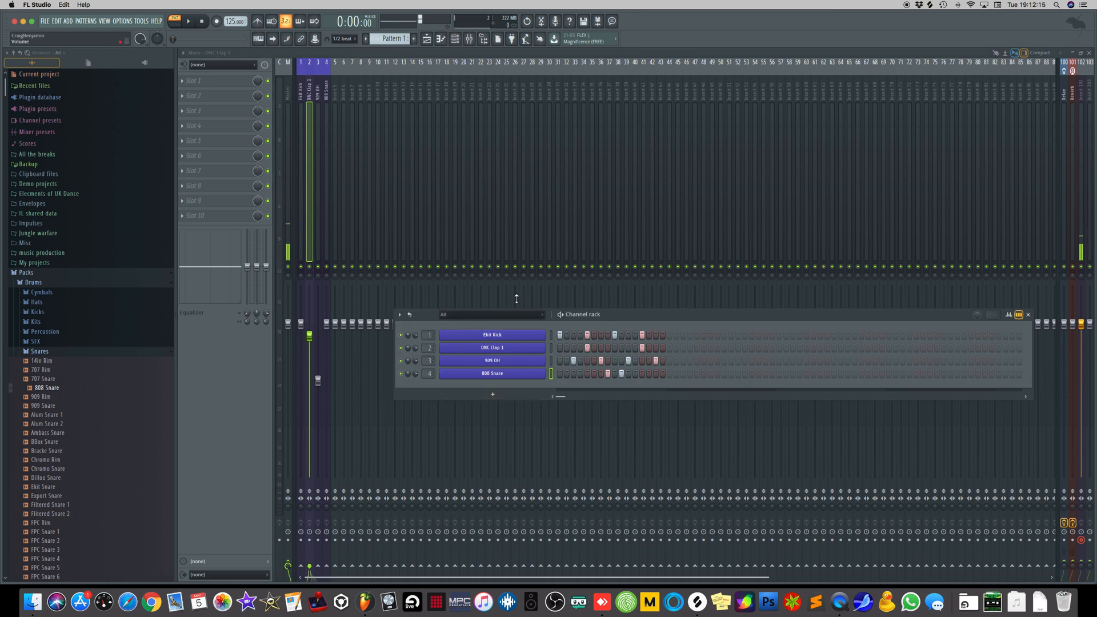
{"action": "left_click", "coordinate": [366, 39]}
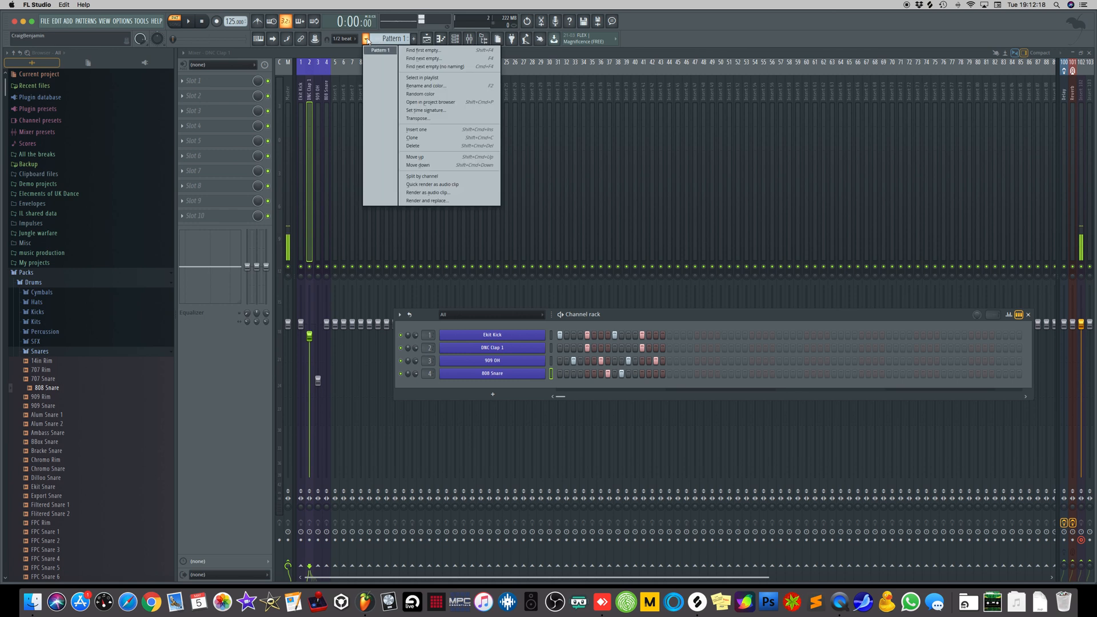
{"action": "left_click", "coordinate": [439, 140]}
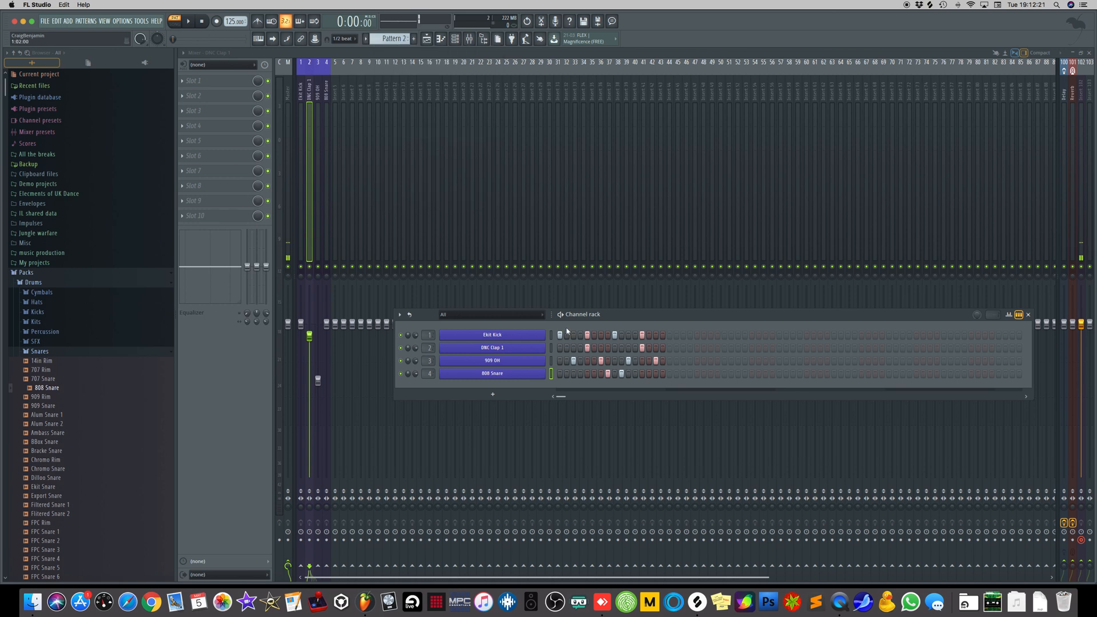
{"action": "left_click", "coordinate": [621, 374]}
- Play the drum loop while switching between Pattern 1 and Pattern 2 to compare them
{"action": "key", "text": "space"}
{"action": "scroll", "coordinate": [385, 38], "scroll_direction": "down", "scroll_amount": 1}
{"action": "scroll", "coordinate": [385, 39], "scroll_direction": "up", "scroll_amount": 2}
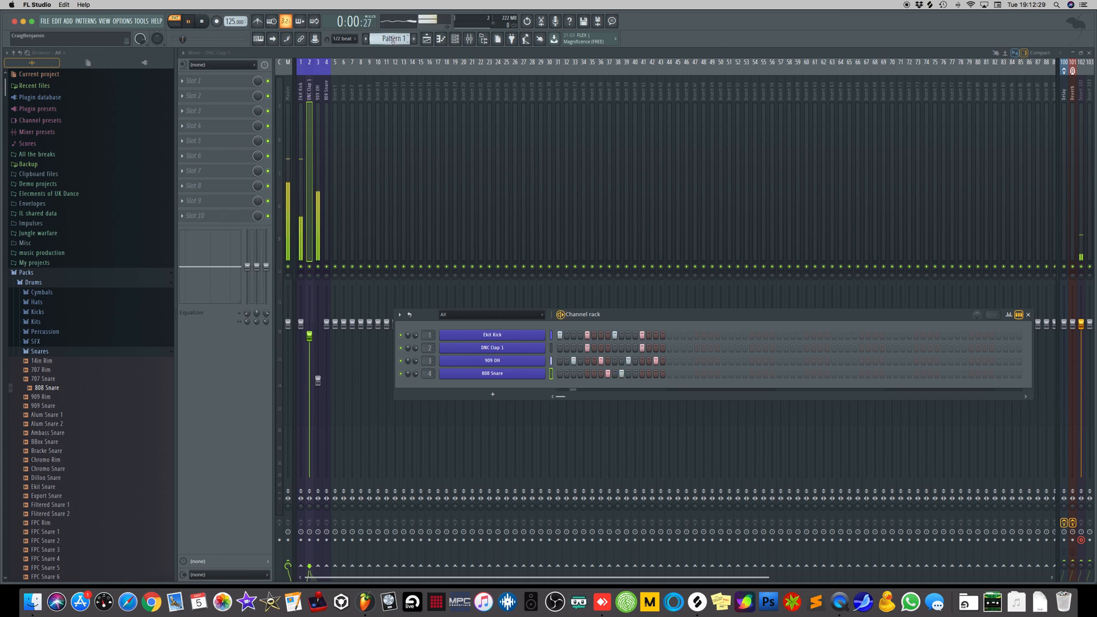
{"action": "scroll", "coordinate": [397, 39], "scroll_direction": "down", "scroll_amount": 1}
{"action": "key", "text": "space"}
{"action": "key", "text": "space"}
{"action": "scroll", "coordinate": [398, 39], "scroll_direction": "down", "scroll_amount": 1}
{"action": "scroll", "coordinate": [397, 39], "scroll_direction": "up", "scroll_amount": 2}
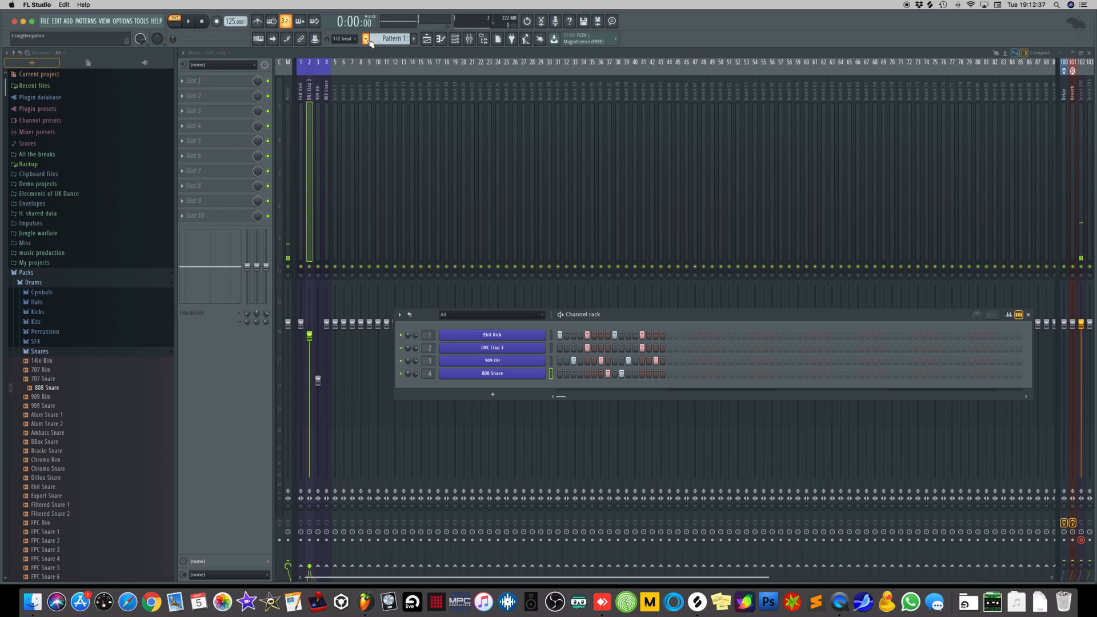
- Clone Pattern 1 again, add 808 Snare hits on steps 15 and 16 in the copy, and play it
{"action": "left_click", "coordinate": [370, 42]}
{"action": "left_click", "coordinate": [446, 137]}
{"action": "left_click", "coordinate": [656, 375]}
{"action": "left_click", "coordinate": [663, 374]}
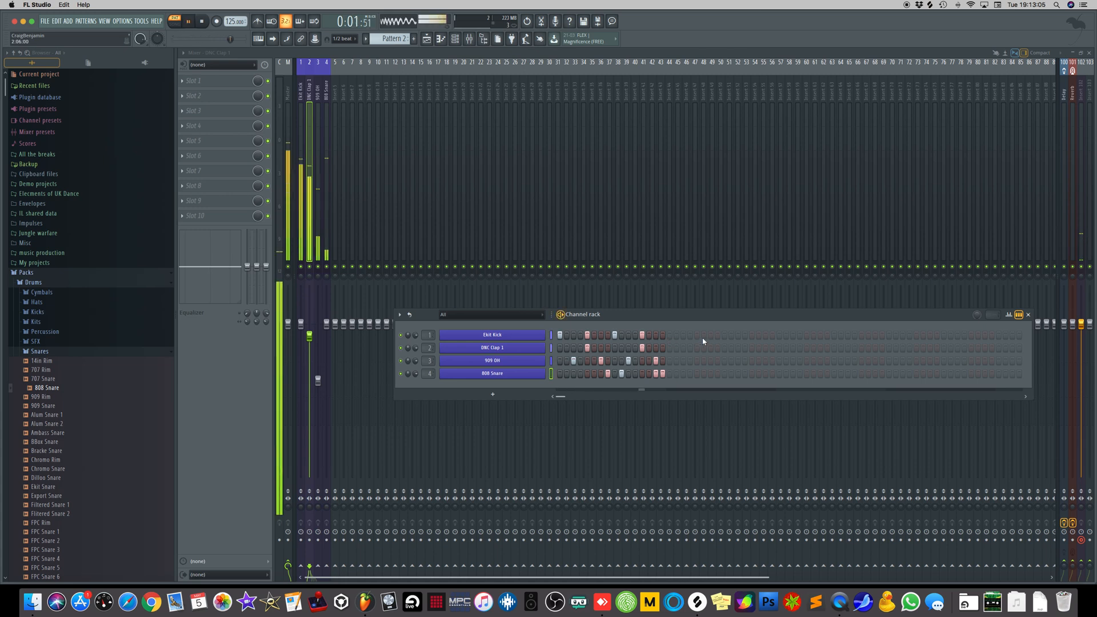
{"action": "key", "text": "space"}
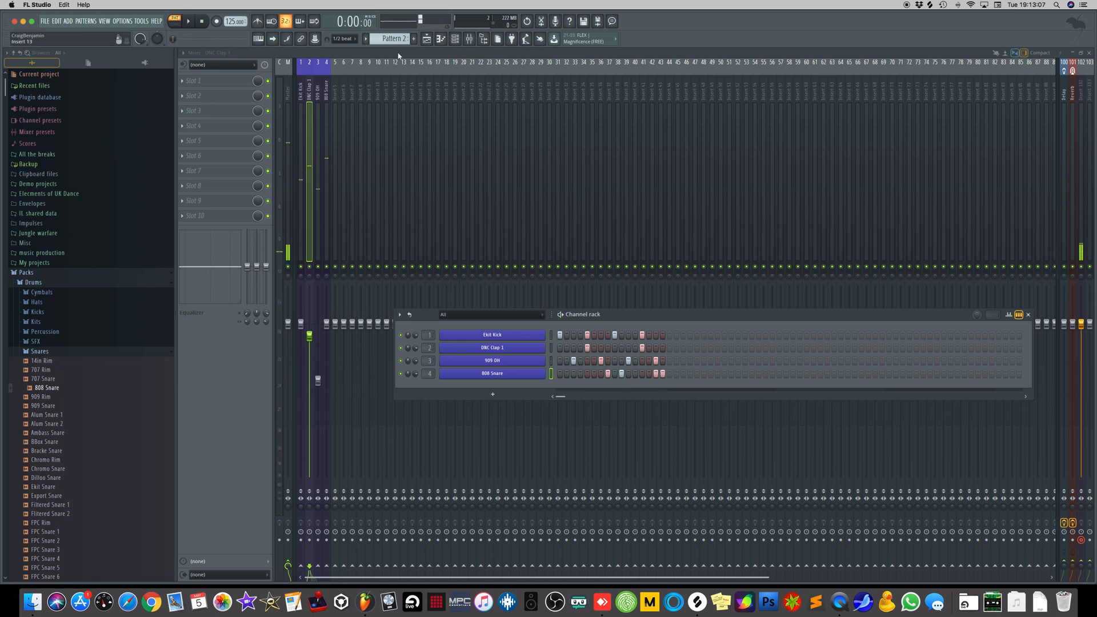
- Clone Pattern 2 as Pattern 3, add an 808 Snare hit on step 12, and play it
{"action": "left_click", "coordinate": [366, 38]}
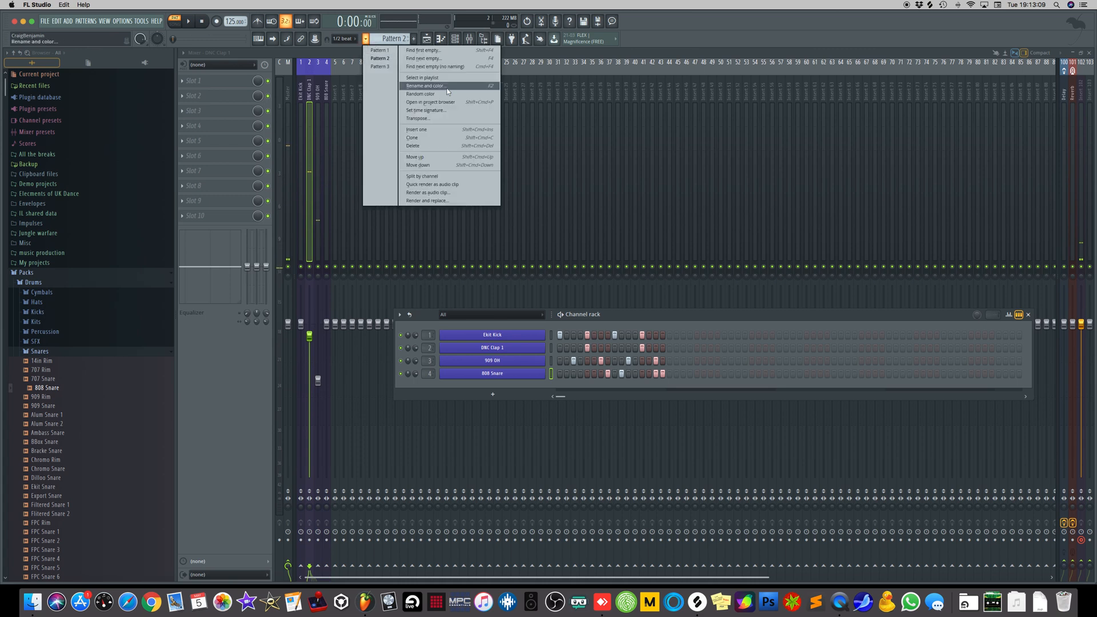
{"action": "left_click", "coordinate": [448, 139]}
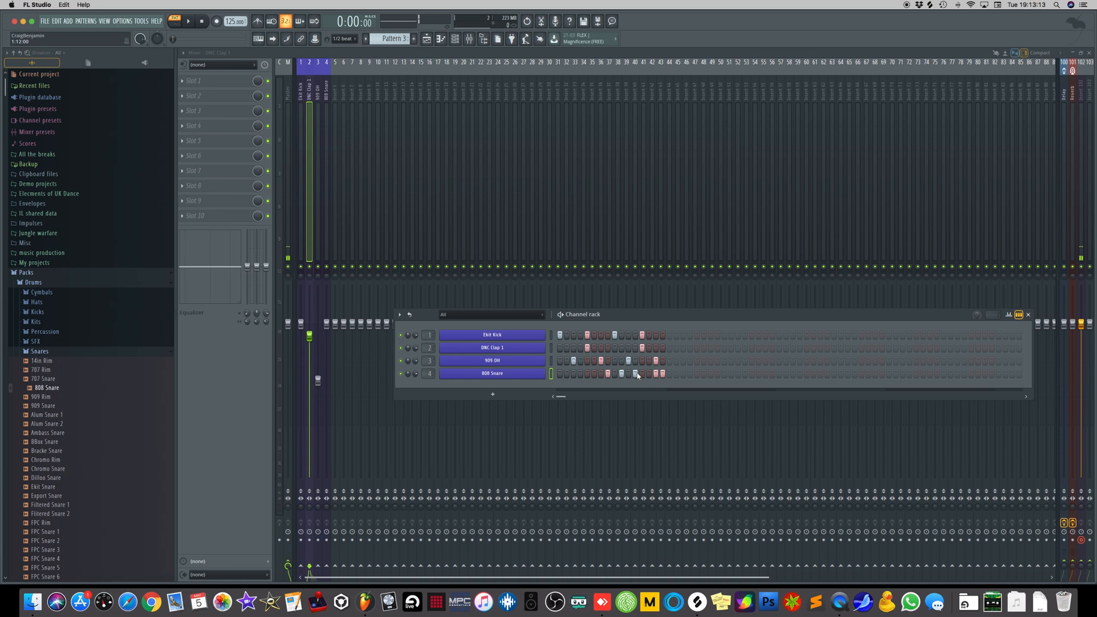
{"action": "key", "text": "space"}
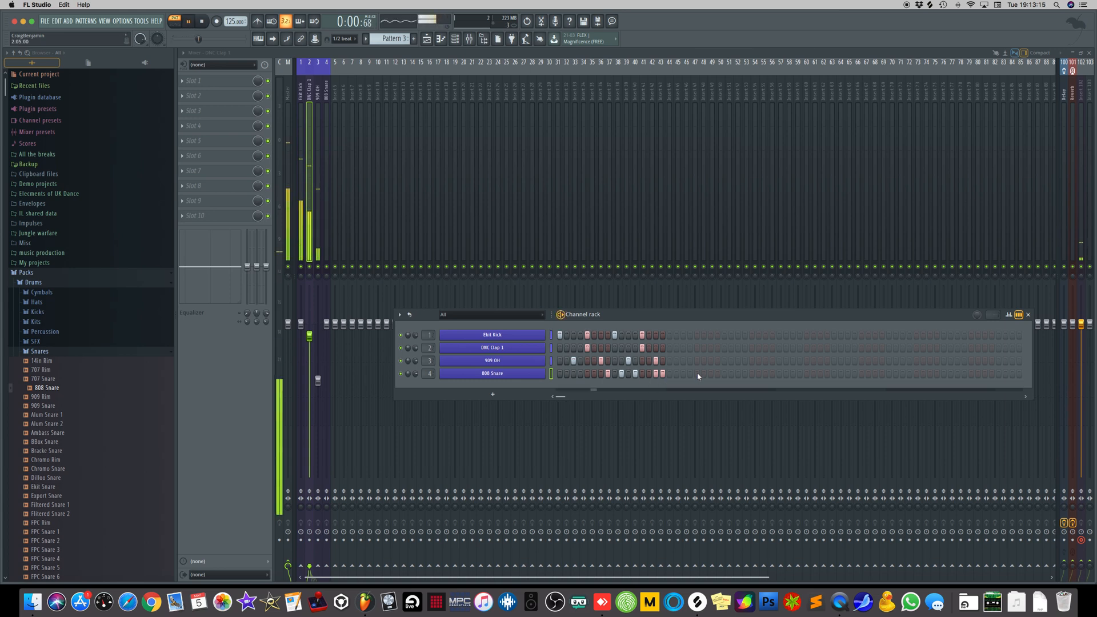
{"action": "key", "text": "space"}
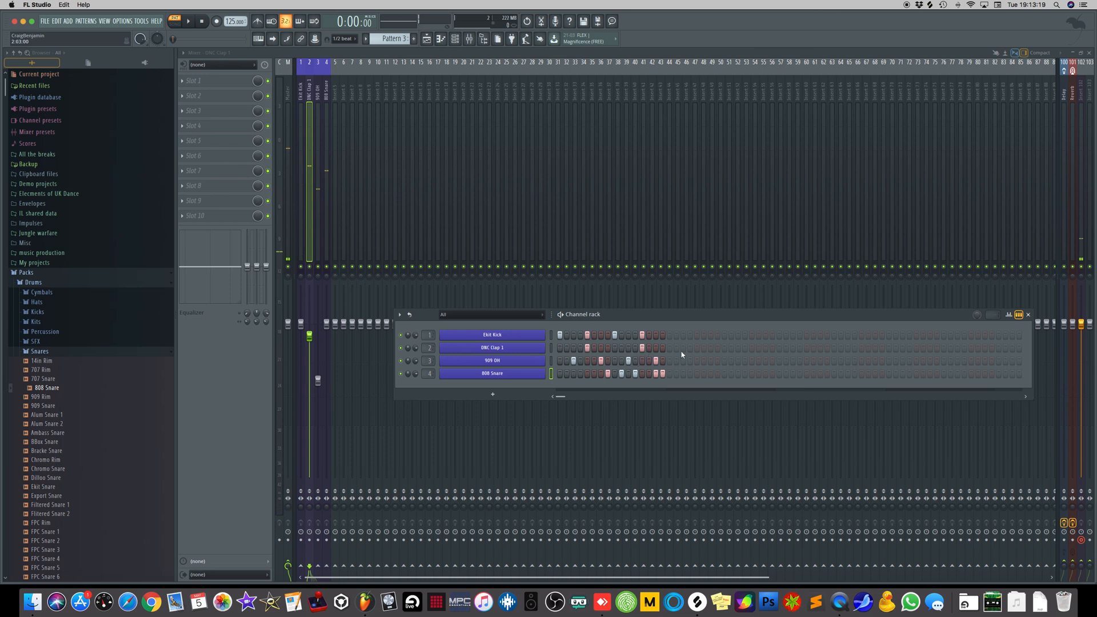
- Select Pattern 1 in the Playlist's pattern list and play it
{"action": "left_click", "coordinate": [427, 39]}
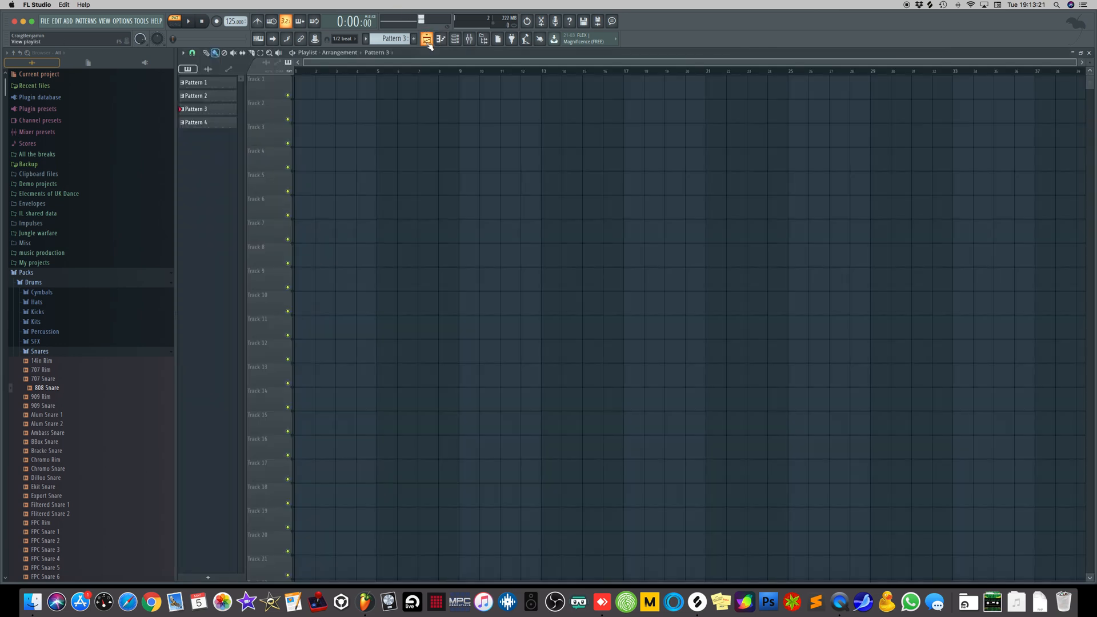
{"action": "left_click", "coordinate": [220, 83]}
{"action": "left_click", "coordinate": [190, 22]}
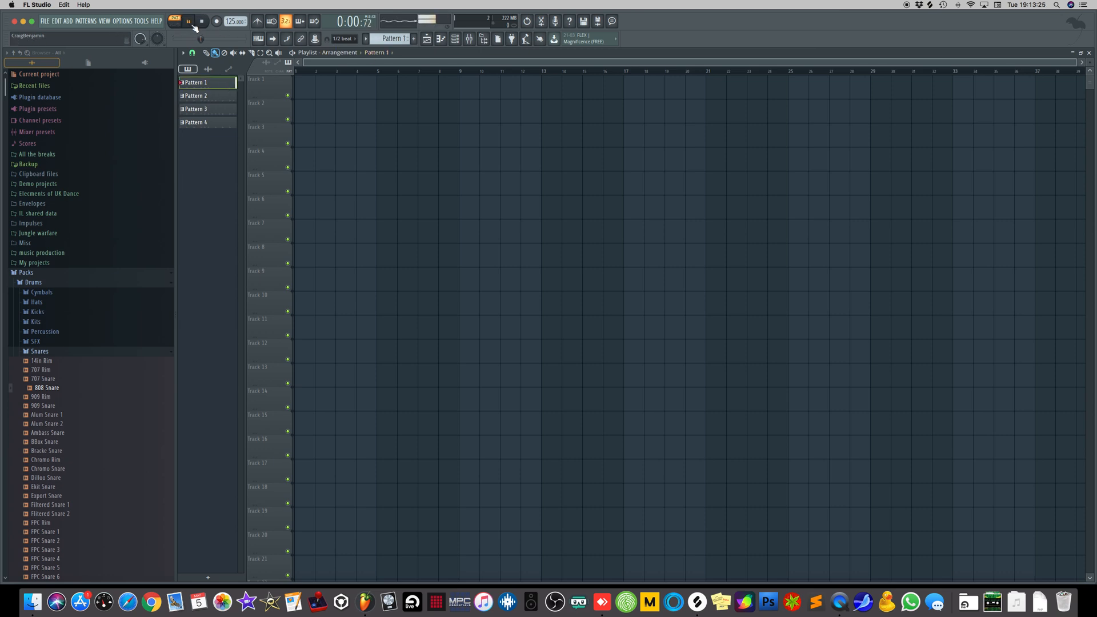
- Play Pattern 2, Pattern 3 and Pattern 4 one after another to compare the variations
{"action": "left_click", "coordinate": [200, 23]}
{"action": "left_click", "coordinate": [215, 97]}
{"action": "left_click", "coordinate": [190, 23]}
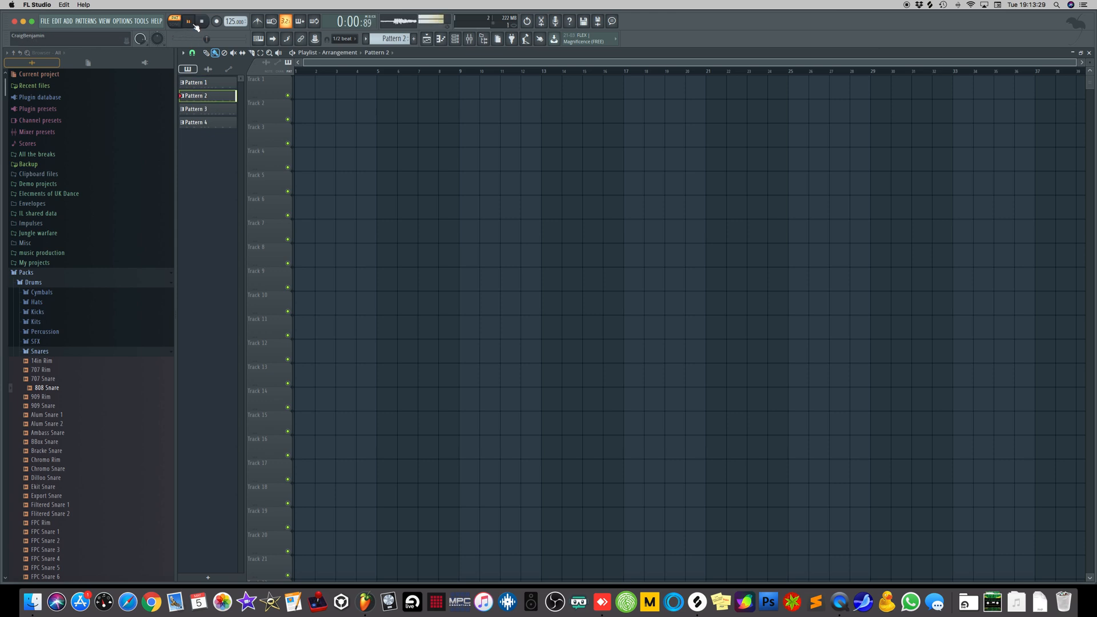
{"action": "left_click", "coordinate": [201, 21]}
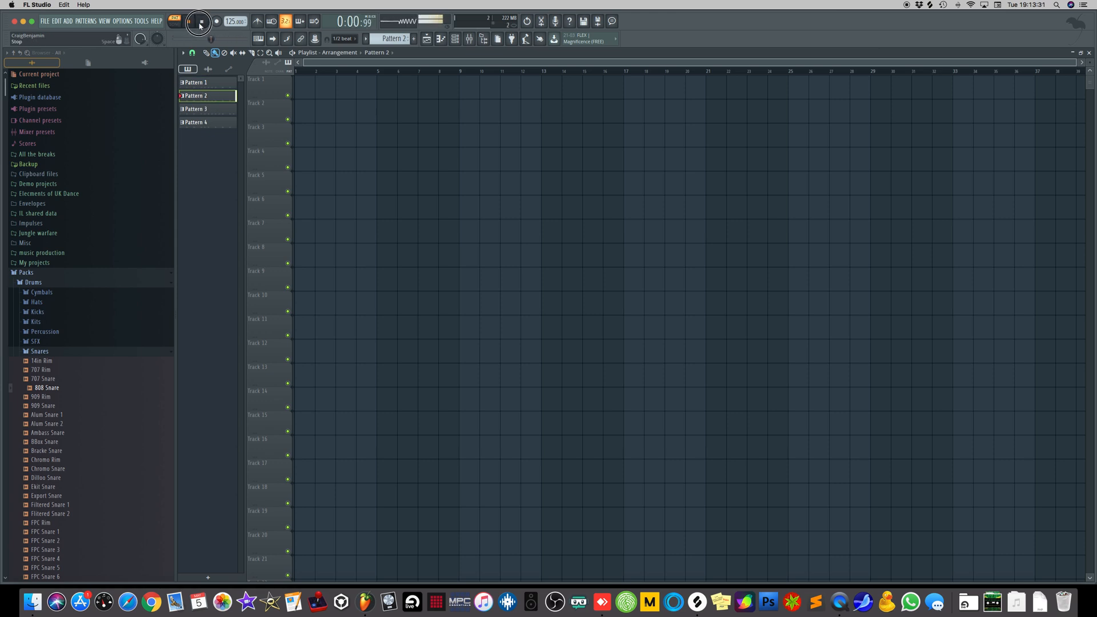
{"action": "left_click", "coordinate": [218, 116]}
{"action": "left_click", "coordinate": [190, 23]}
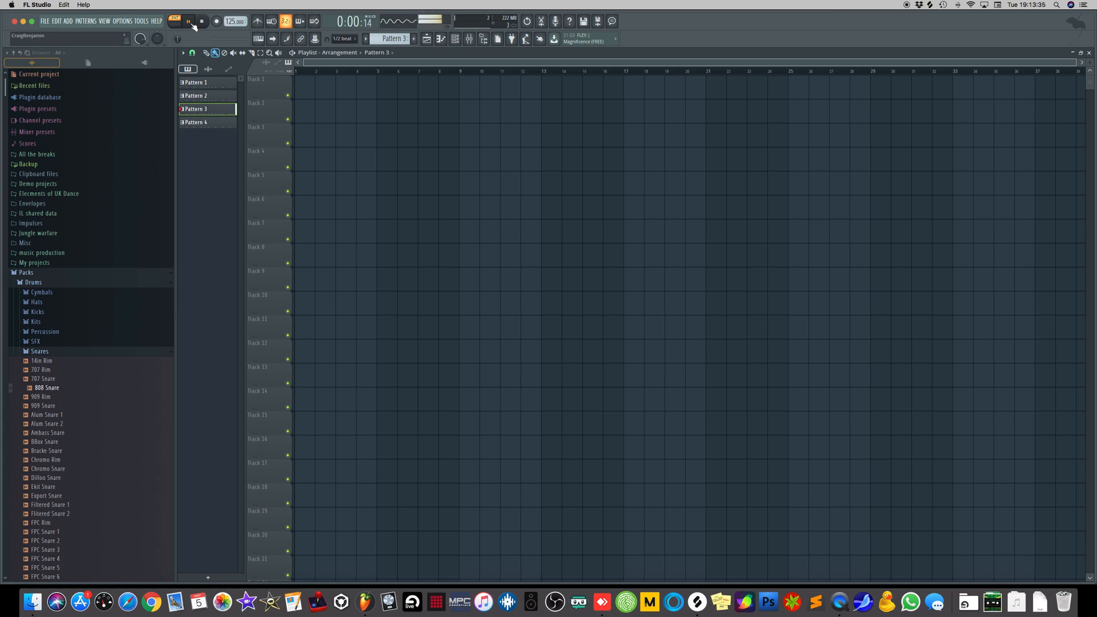
{"action": "left_click", "coordinate": [201, 22]}
{"action": "left_click_drag", "start_coordinate": [393, 39], "coordinate": [393, 33]}
{"action": "left_click", "coordinate": [189, 22]}
{"action": "left_click", "coordinate": [190, 22]}
- Place Pattern 4 at bars 1 and 3, Pattern 1 at bar 2 and Pattern 3 at bar 4 on Track 1 of the Playlist
{"action": "left_click", "coordinate": [304, 89]}
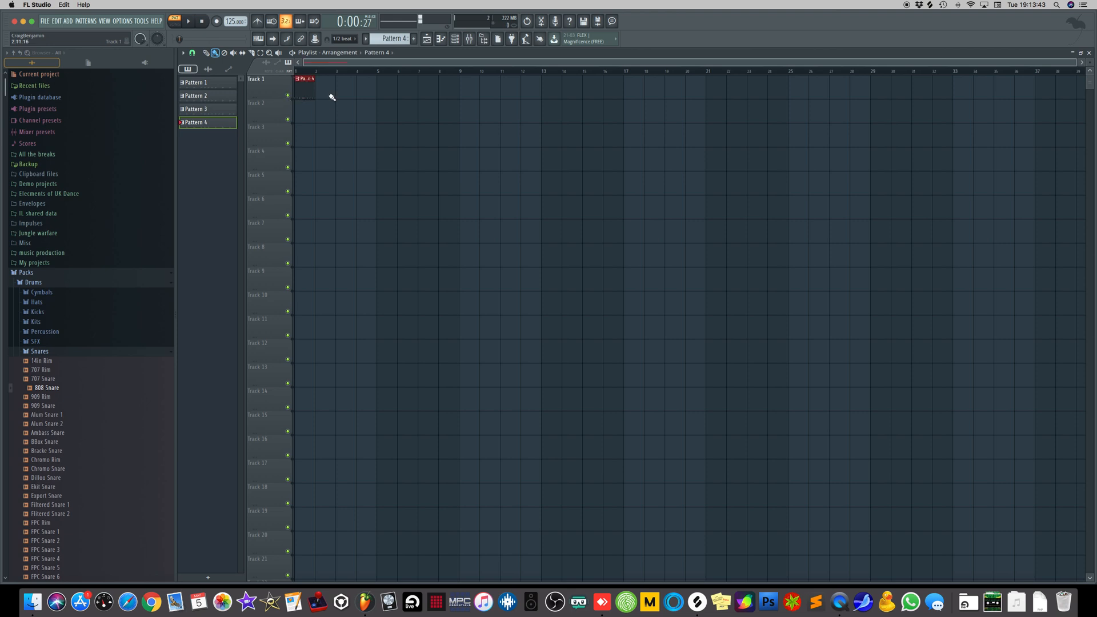
{"action": "left_click", "coordinate": [197, 82]}
{"action": "left_click", "coordinate": [320, 93]}
{"action": "left_click", "coordinate": [346, 93]}
{"action": "left_click", "coordinate": [204, 111]}
{"action": "left_click", "coordinate": [361, 87]}
- Set a loop selection over the first four bars of the Playlist and play the arrangement in Song mode
{"action": "mouse_move", "coordinate": [372, 70]}
{"action": "left_mouse_down"}
{"action": "mouse_move", "coordinate": [302, 73]}
{"action": "mouse_move", "coordinate": [372, 80]}
{"action": "left_mouse_up"}
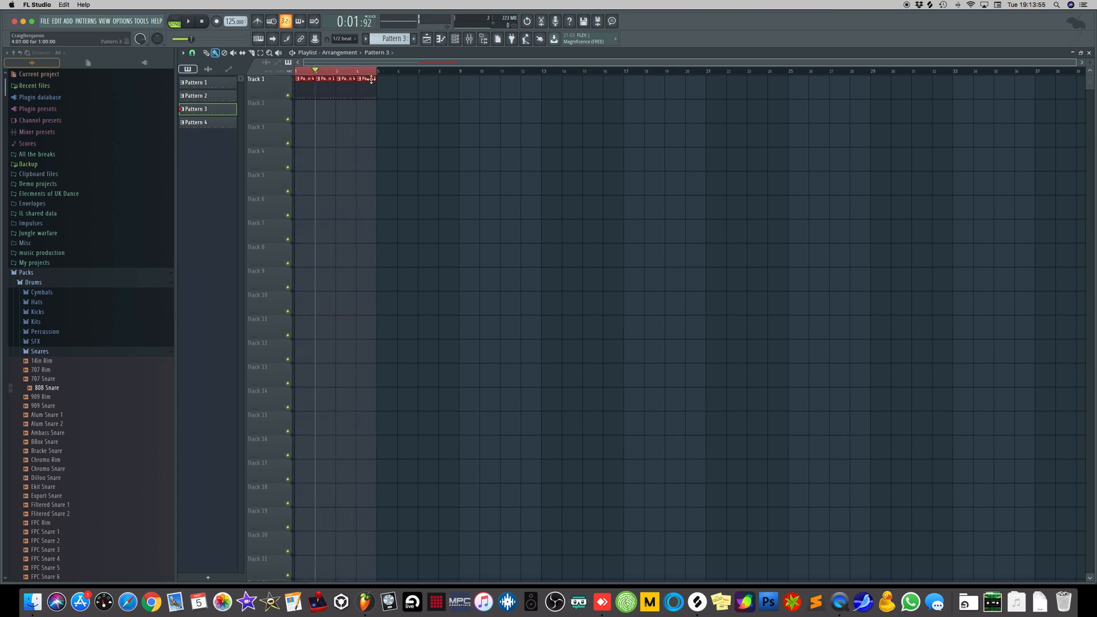
{"action": "left_click", "coordinate": [190, 23]}
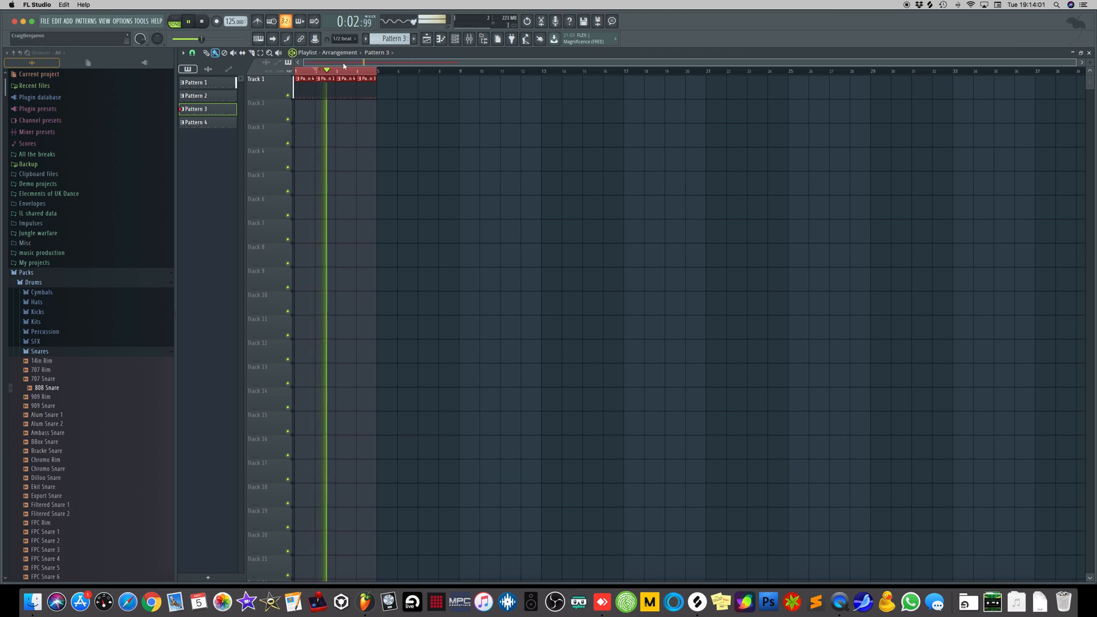
{"action": "left_click_drag", "start_coordinate": [331, 74], "coordinate": [247, 75]}
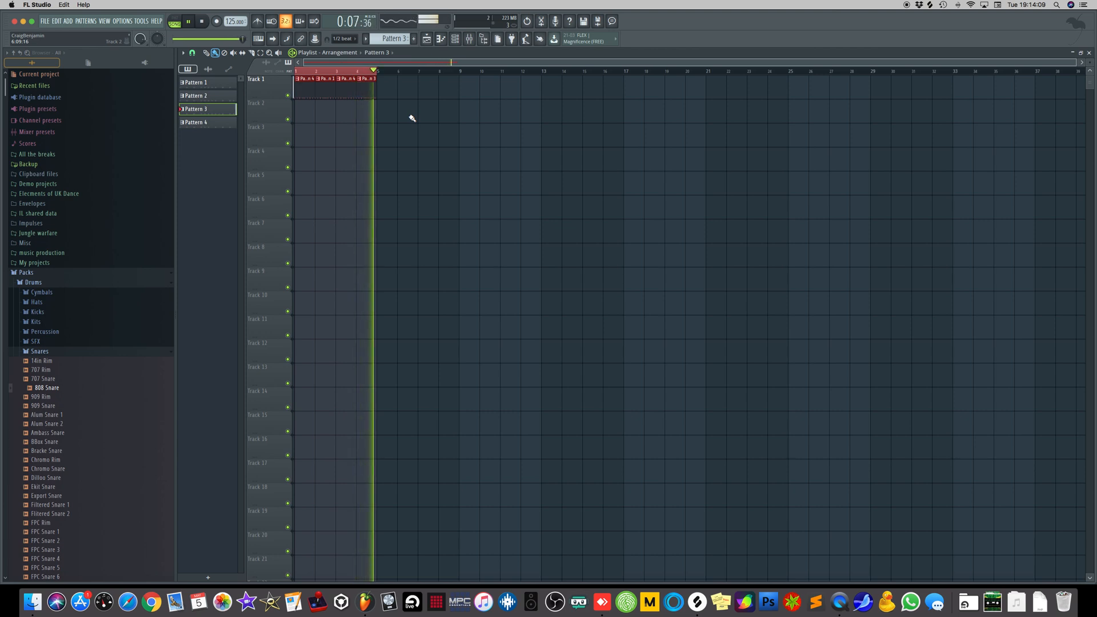
{"action": "key", "text": "space"}
- Duplicate the four clips on Track 1 to bars 5–8 and delete the copied clip at bar 8
{"action": "left_click_drag", "start_coordinate": [392, 91], "coordinate": [297, 97]}
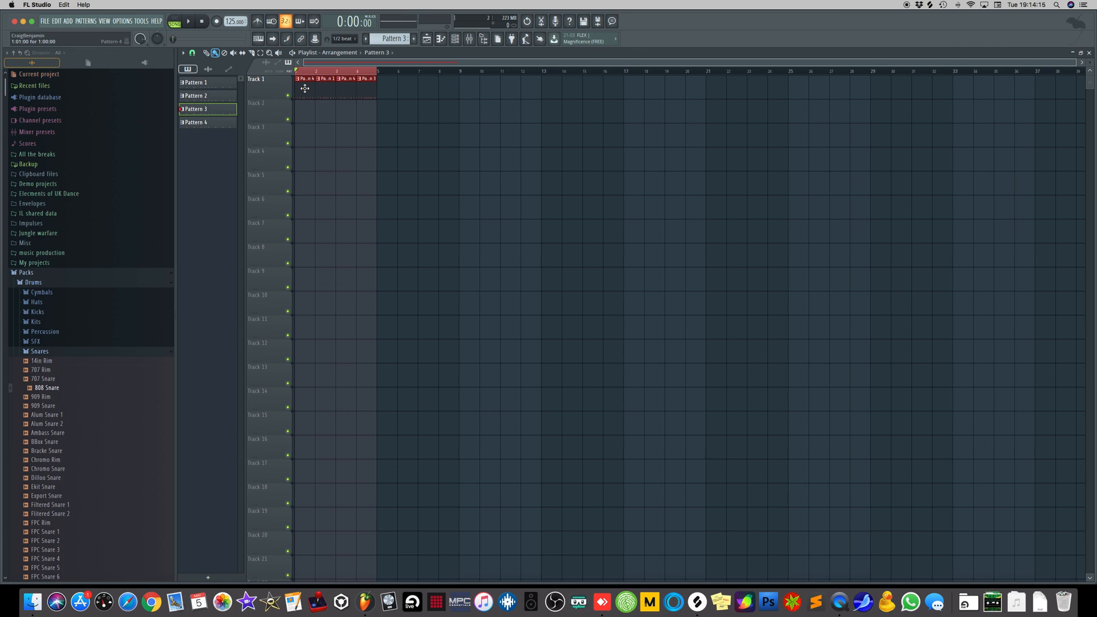
{"action": "left_click_drag", "start_coordinate": [305, 89], "coordinate": [387, 93]}
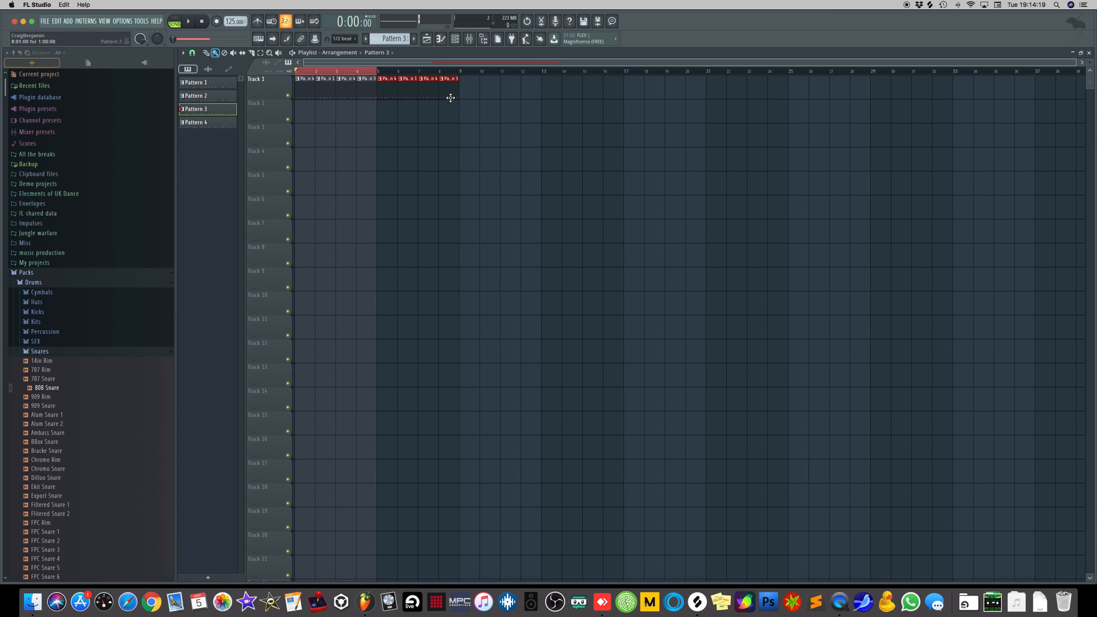
{"action": "right_click", "coordinate": [449, 97]}
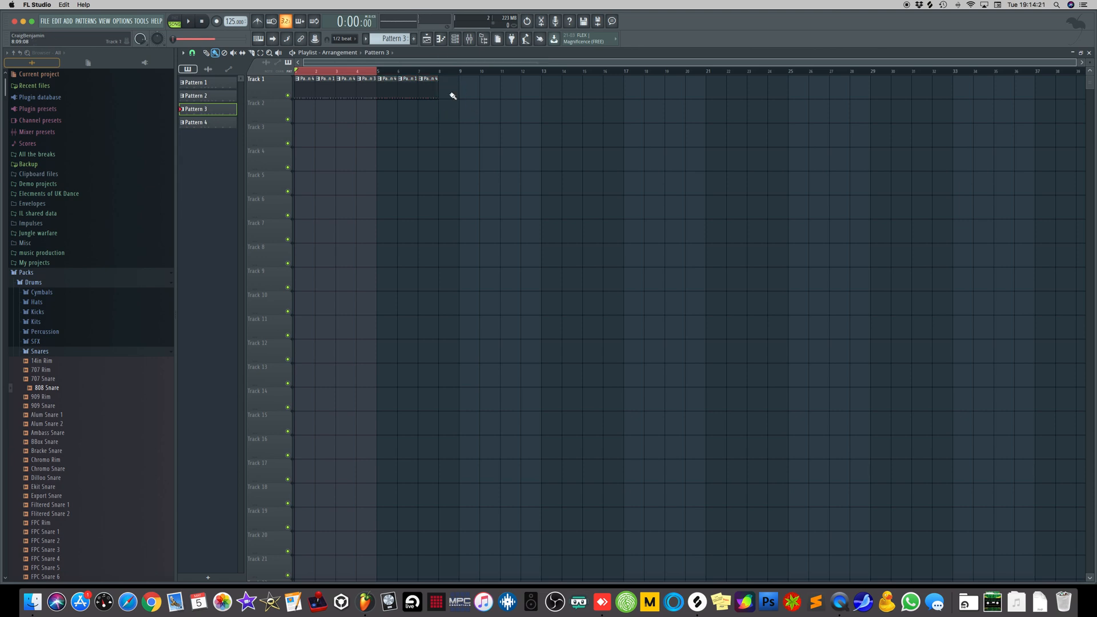
- Clone Pattern 3 as Pattern 4, add 808 Snare hits on steps 13 and 14, and play it in Pattern mode
{"action": "left_click", "coordinate": [366, 39]}
{"action": "left_click", "coordinate": [439, 139]}
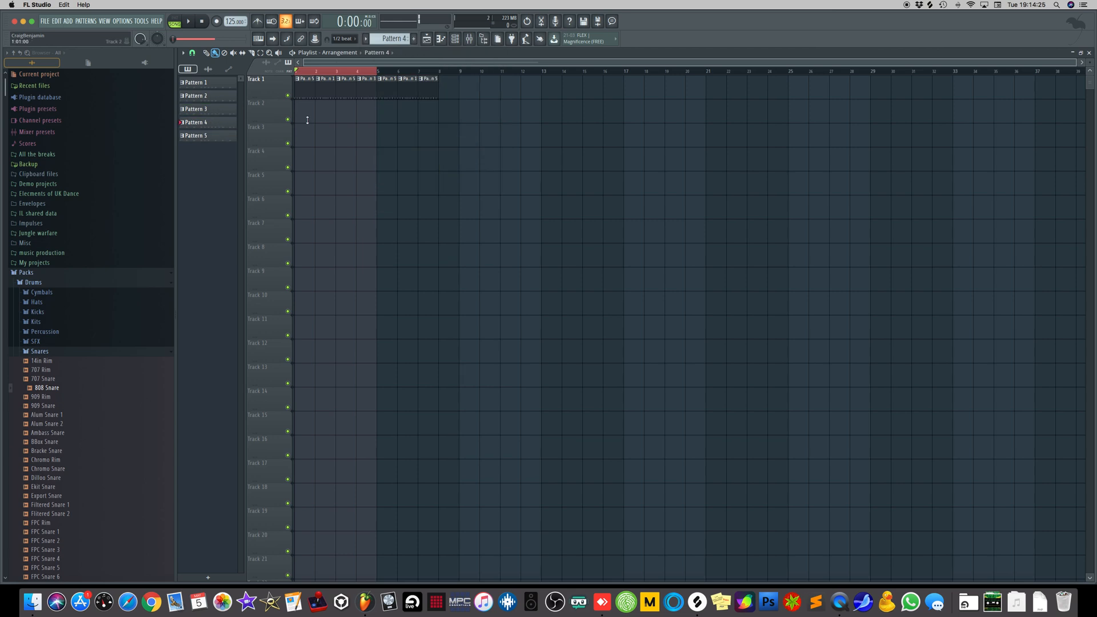
{"action": "left_click", "coordinate": [455, 39]}
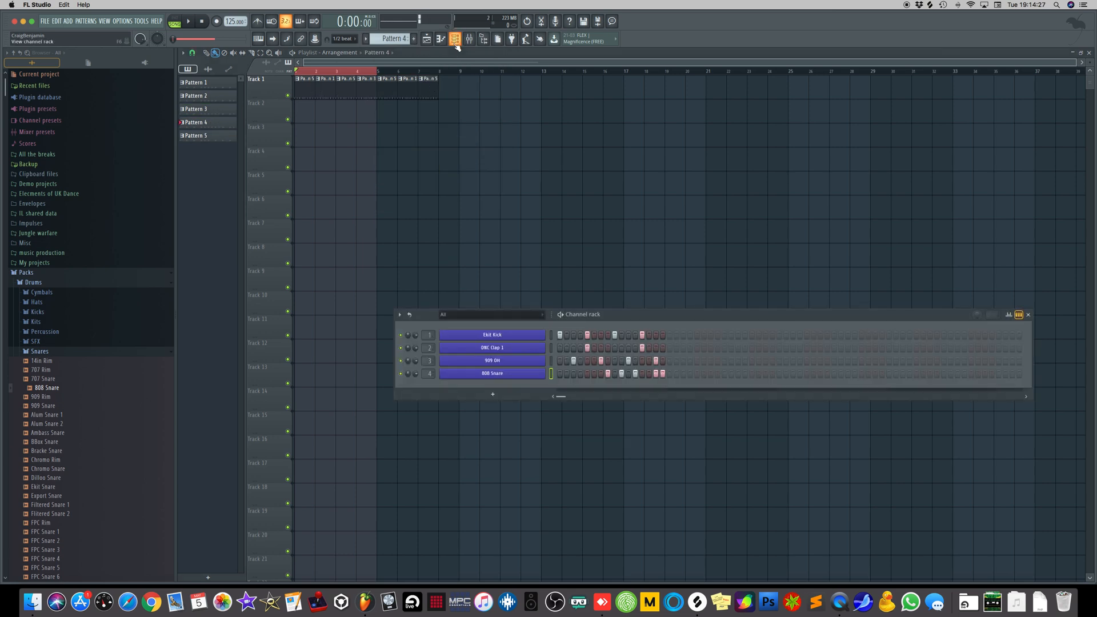
{"action": "left_click", "coordinate": [648, 374]}
{"action": "left_click", "coordinate": [641, 374]}
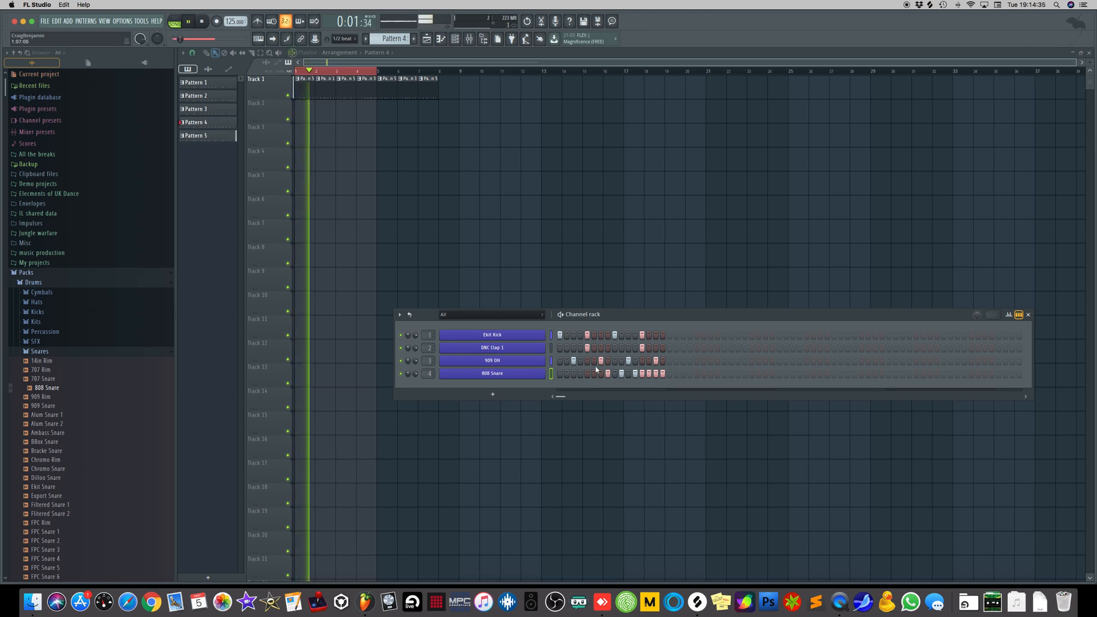
{"action": "left_click", "coordinate": [174, 21]}
{"action": "left_click", "coordinate": [188, 22]}
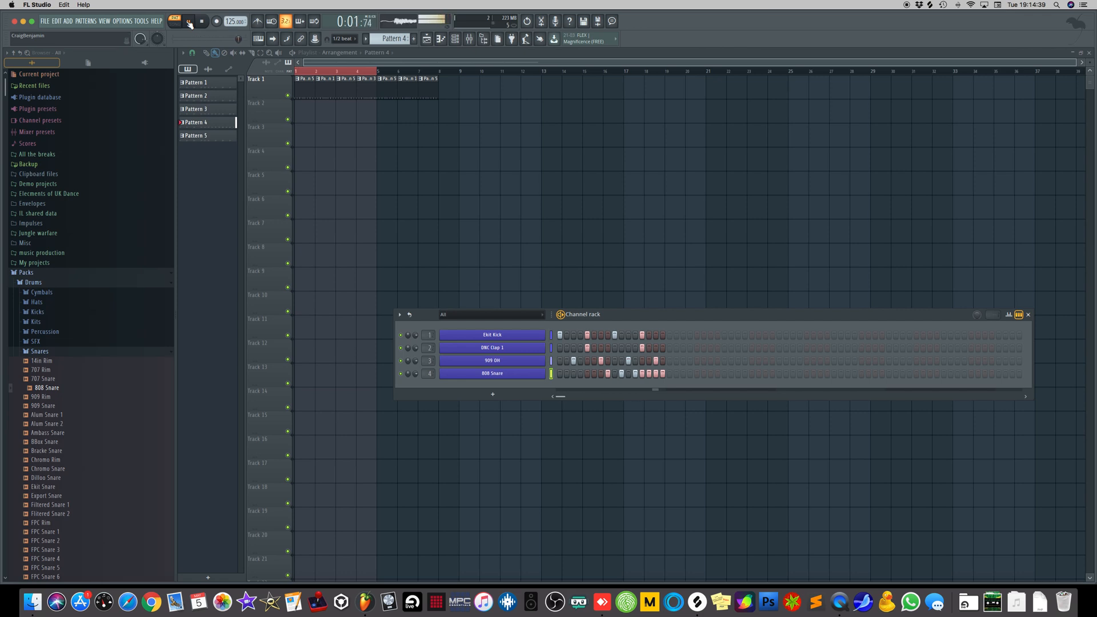
{"action": "key", "text": "space"}
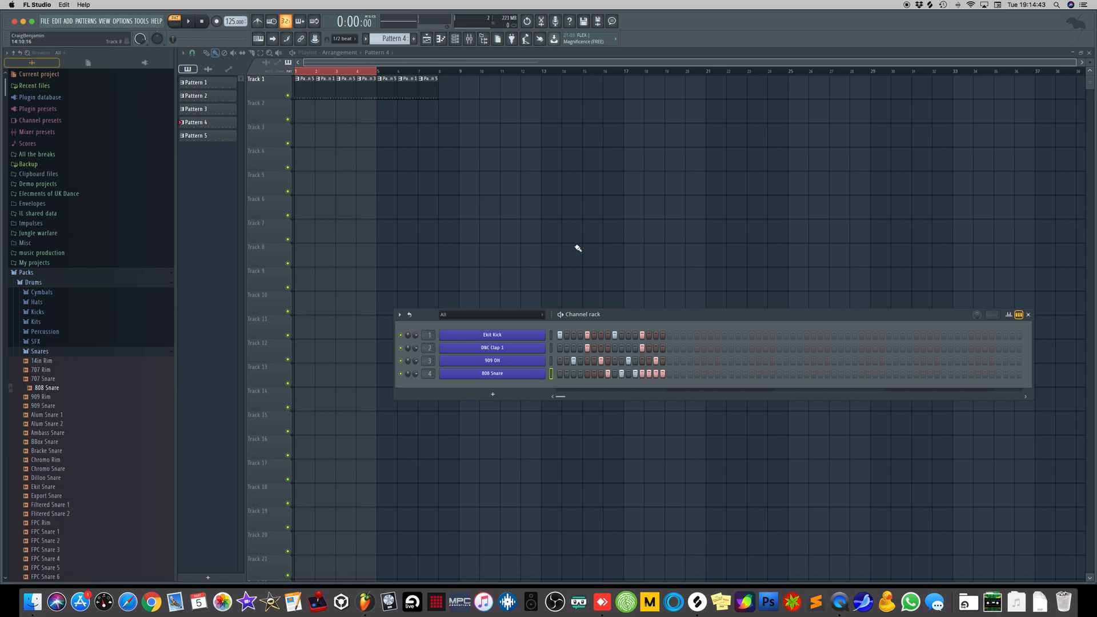
- Extend the Playlist loop selection over bars 1–7, switch back to Song mode and play the arrangement
{"action": "left_click_drag", "start_coordinate": [371, 73], "coordinate": [436, 79]}
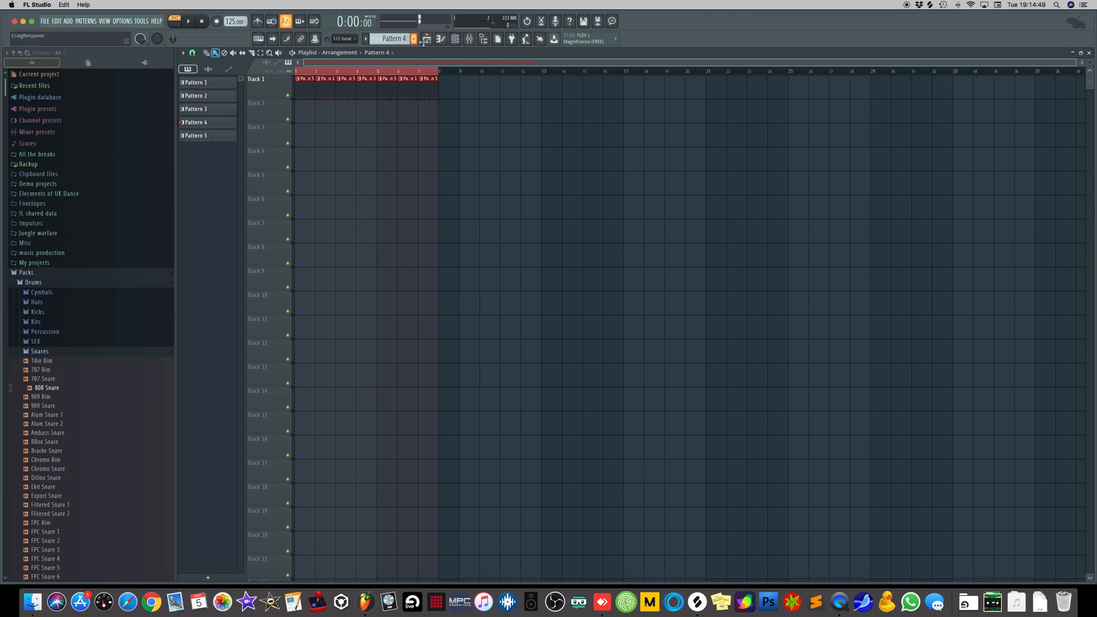
{"action": "key", "text": "space"}
{"action": "key", "text": "space"}
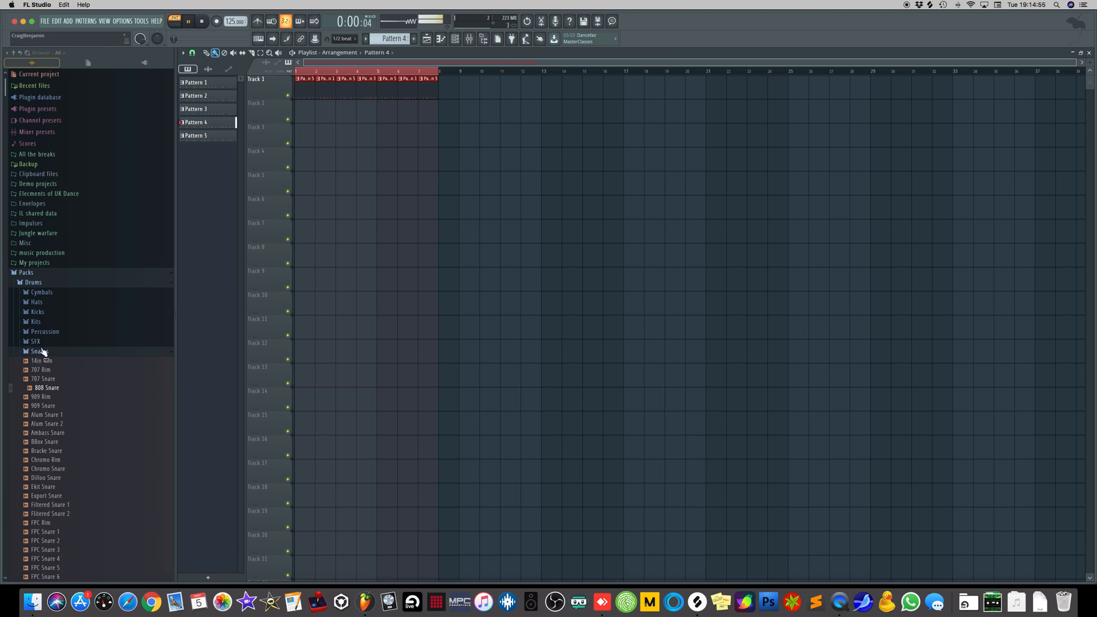
{"action": "key", "text": "l"}
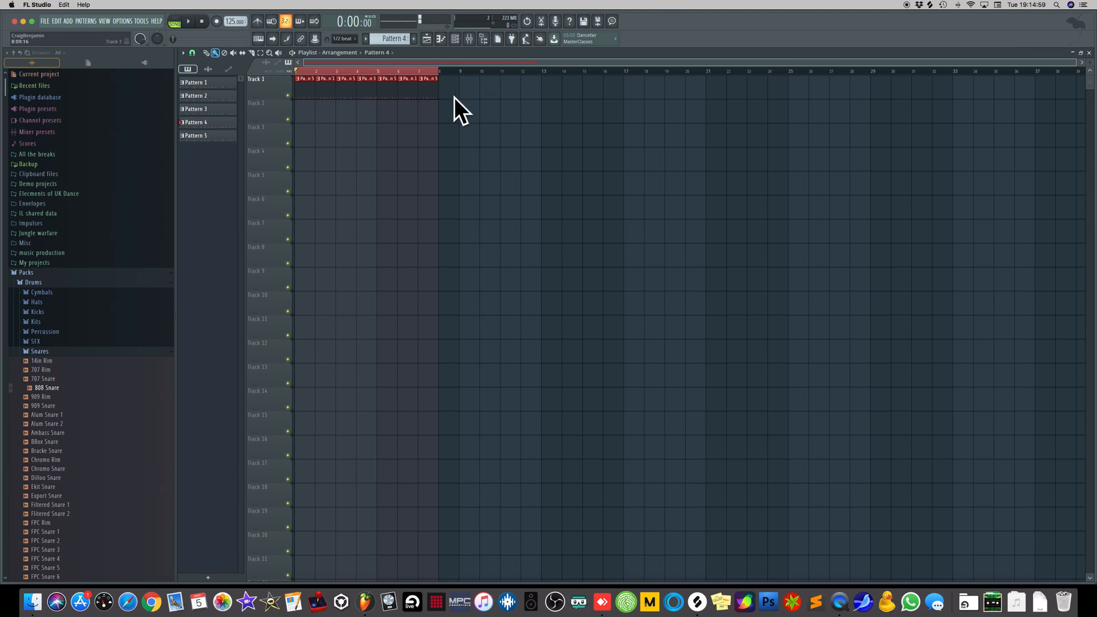
{"action": "left_click", "coordinate": [455, 38]}
{"action": "key", "text": "space"}
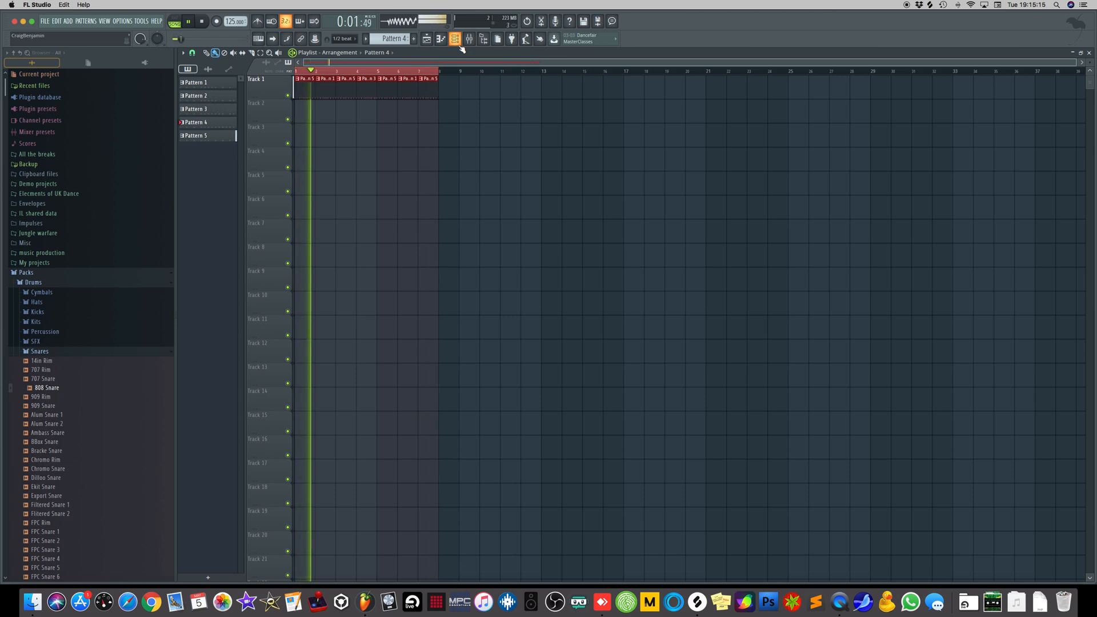
{"action": "key", "text": "space"}
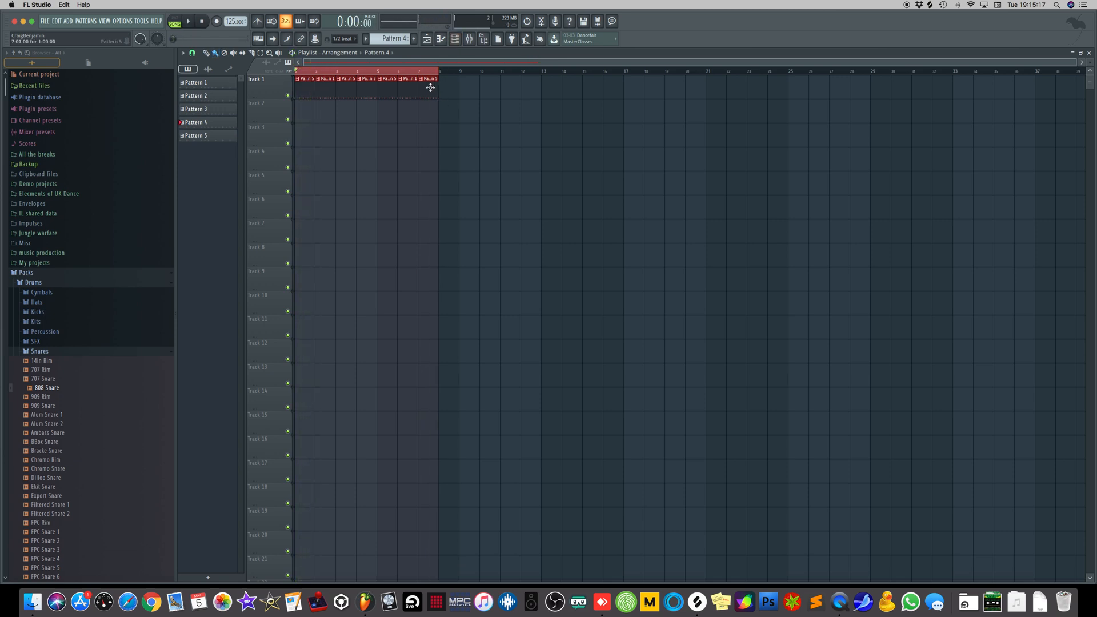
- Replace the clip at bar 7 on Track 1 with Pattern 4 and play the arrangement
{"action": "key", "text": "KP_Add"}
{"action": "right_click", "coordinate": [422, 92]}
{"action": "left_click", "coordinate": [208, 122]}
{"action": "left_click", "coordinate": [425, 88]}
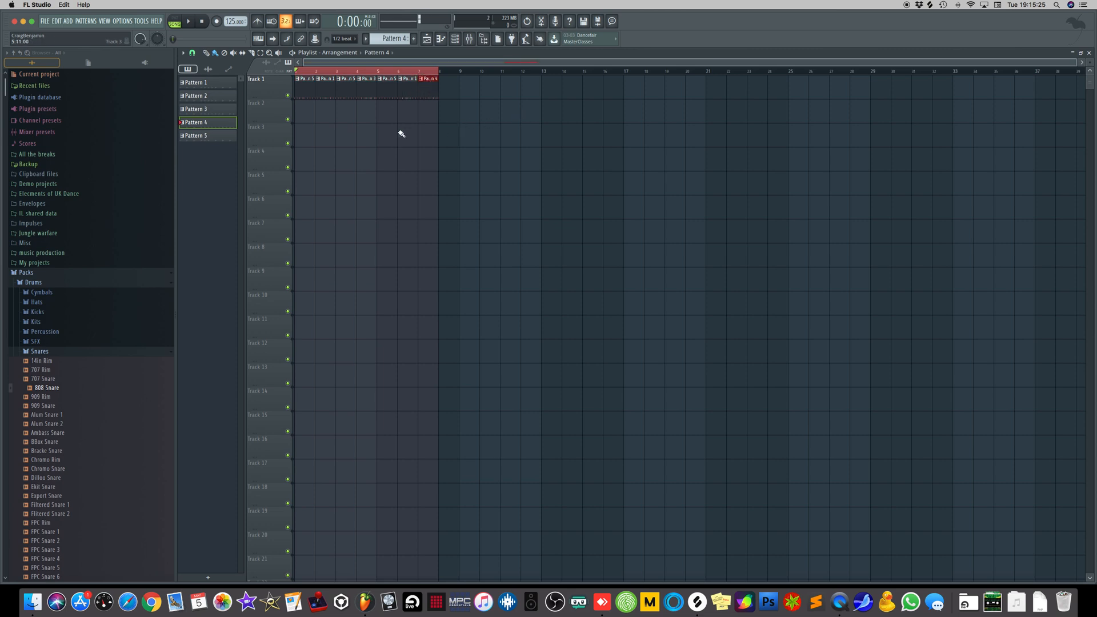
{"action": "key", "text": "space"}
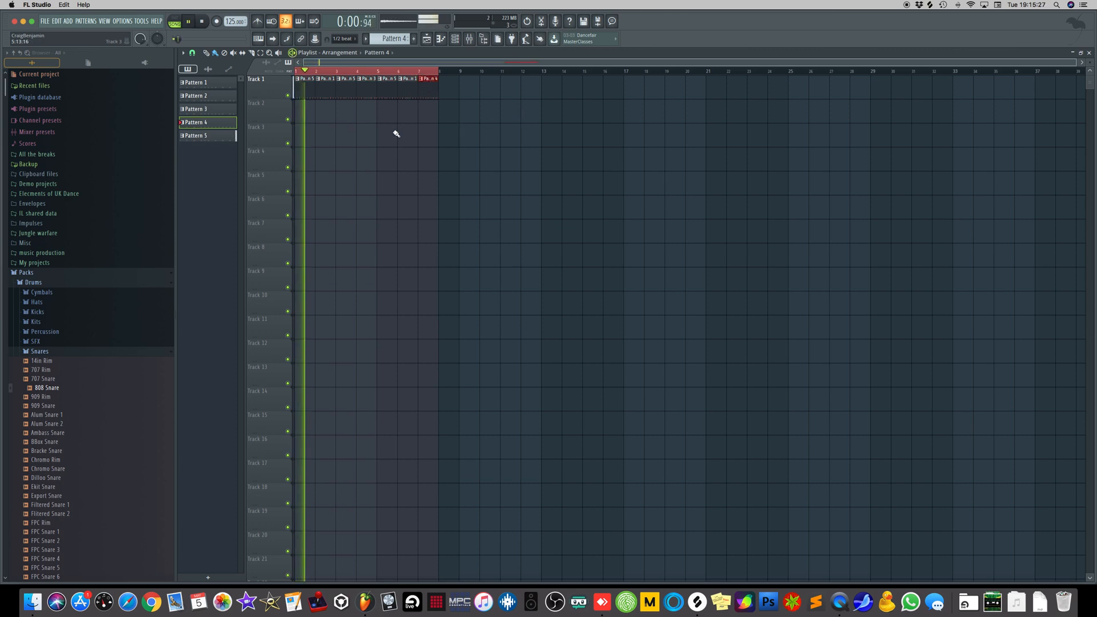
{"action": "key", "text": "space"}
- Show the Channel rack and listen to the whole looped arrangement
{"action": "left_click", "coordinate": [457, 40]}
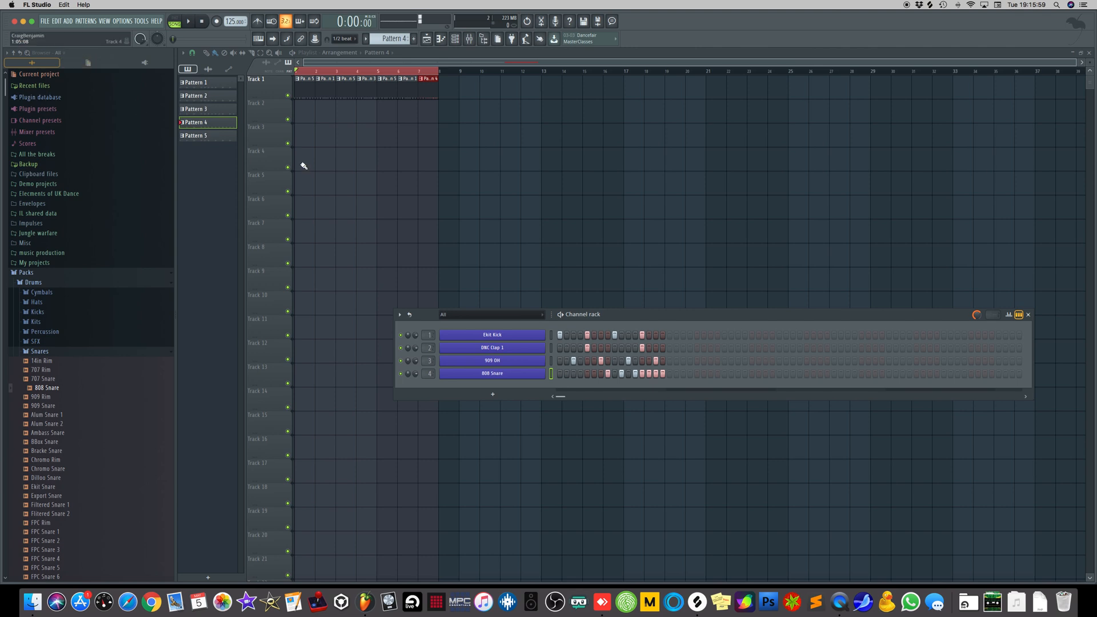
{"action": "key", "text": "ctrl+Up"}
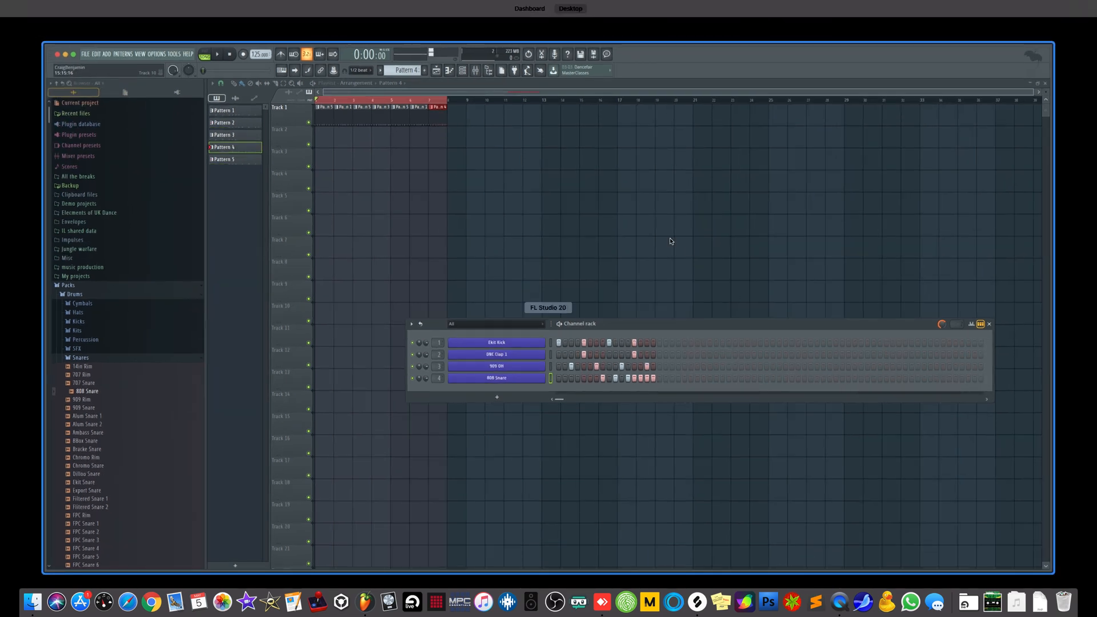
{"action": "left_click", "coordinate": [703, 54]}
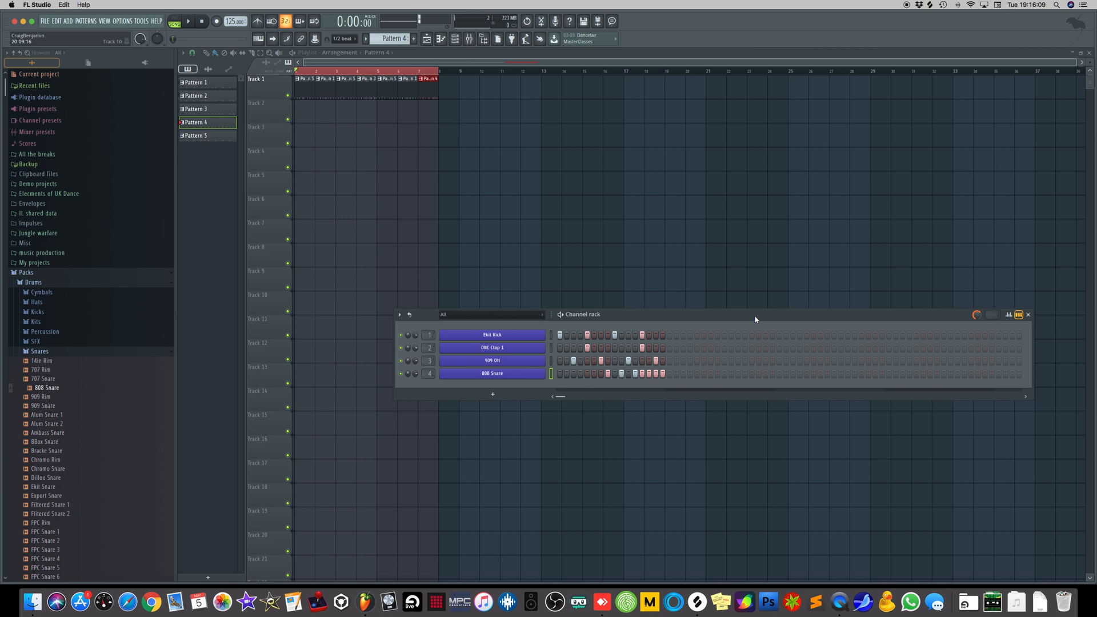
{"action": "key", "text": "space"}
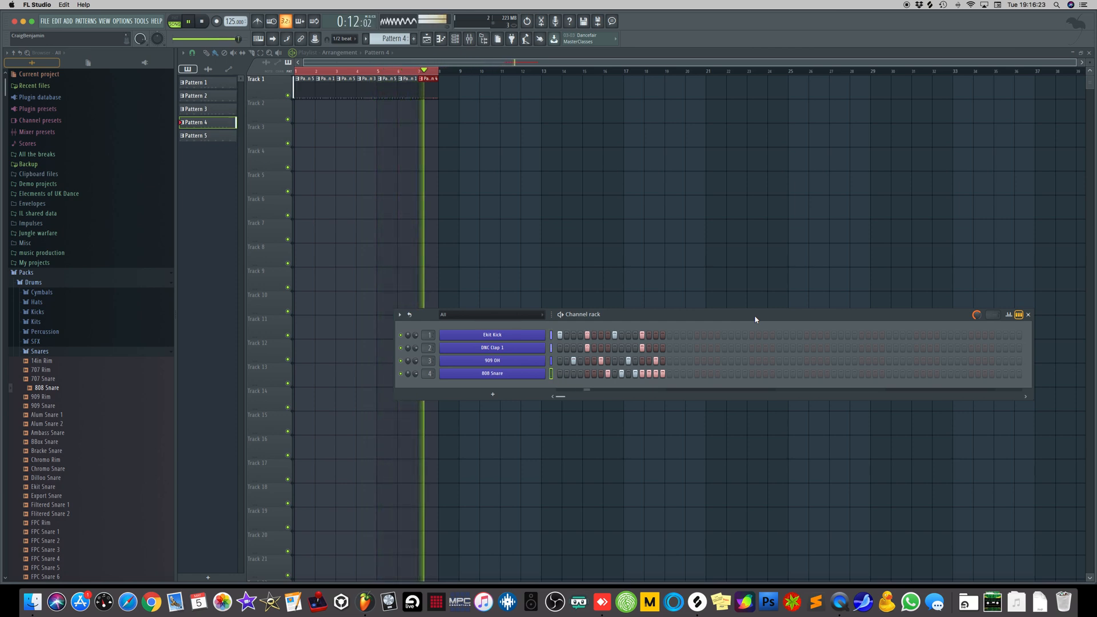
{"action": "key", "text": "space"}
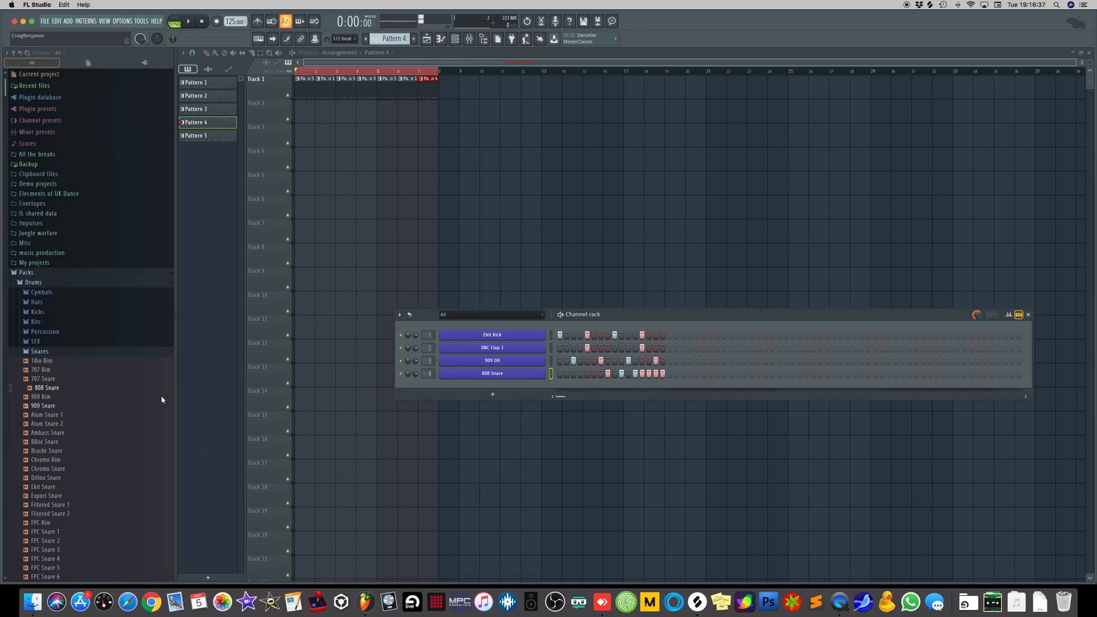
- Add Fruity Parametric EQ 2 after the reverb on the Reverb mixer track and shape a low cut with band 1
{"action": "left_click", "coordinate": [28, 354]}
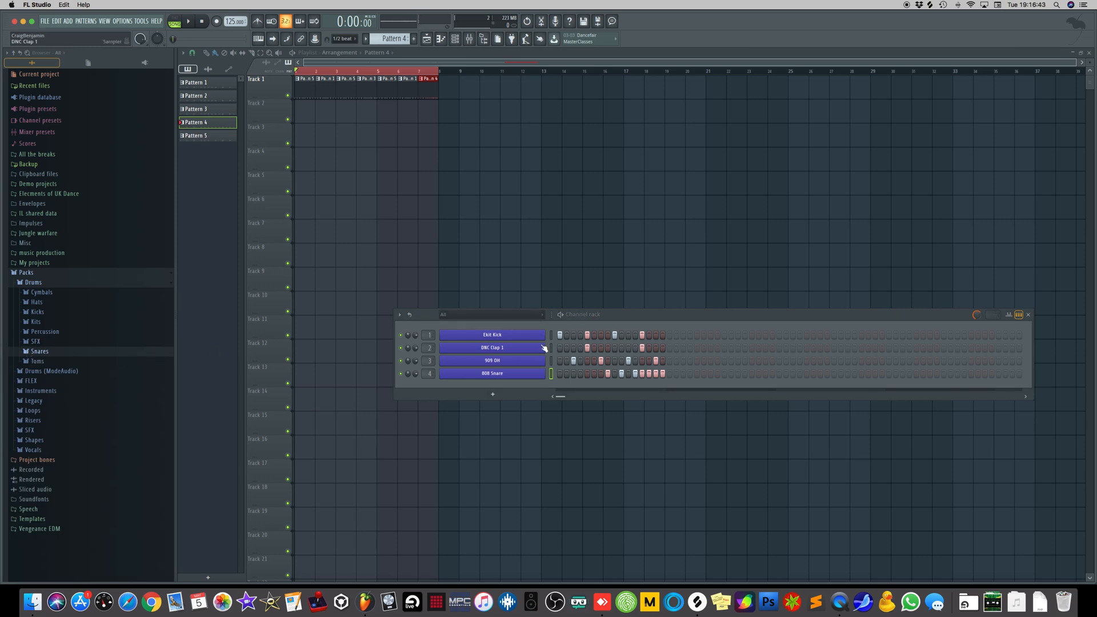
{"action": "left_click", "coordinate": [461, 40]}
{"action": "left_click", "coordinate": [469, 39]}
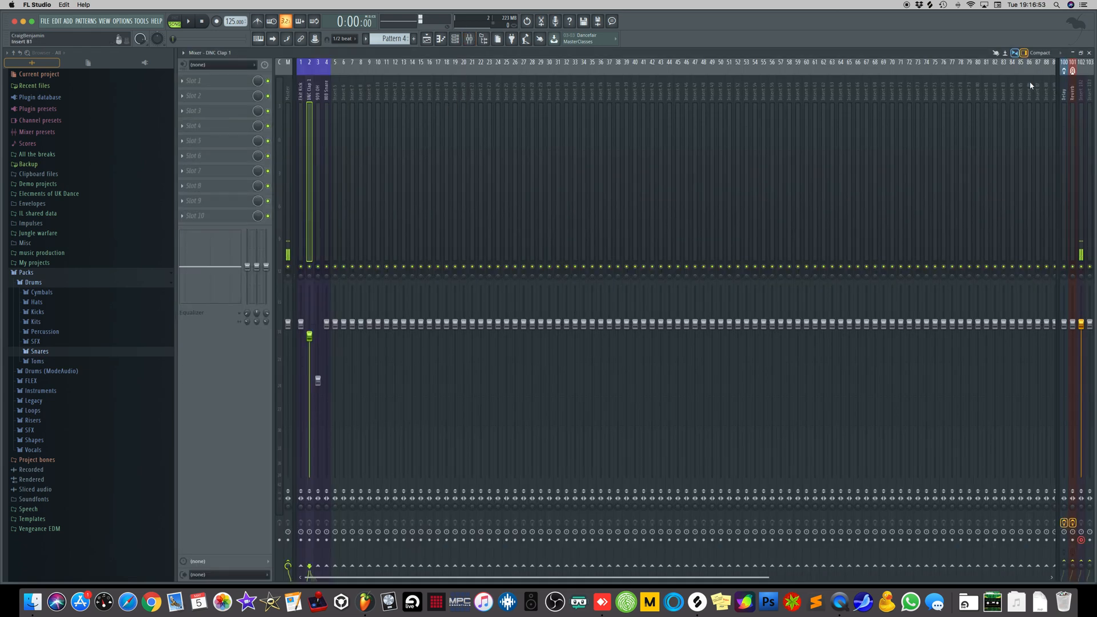
{"action": "left_click", "coordinate": [1073, 97]}
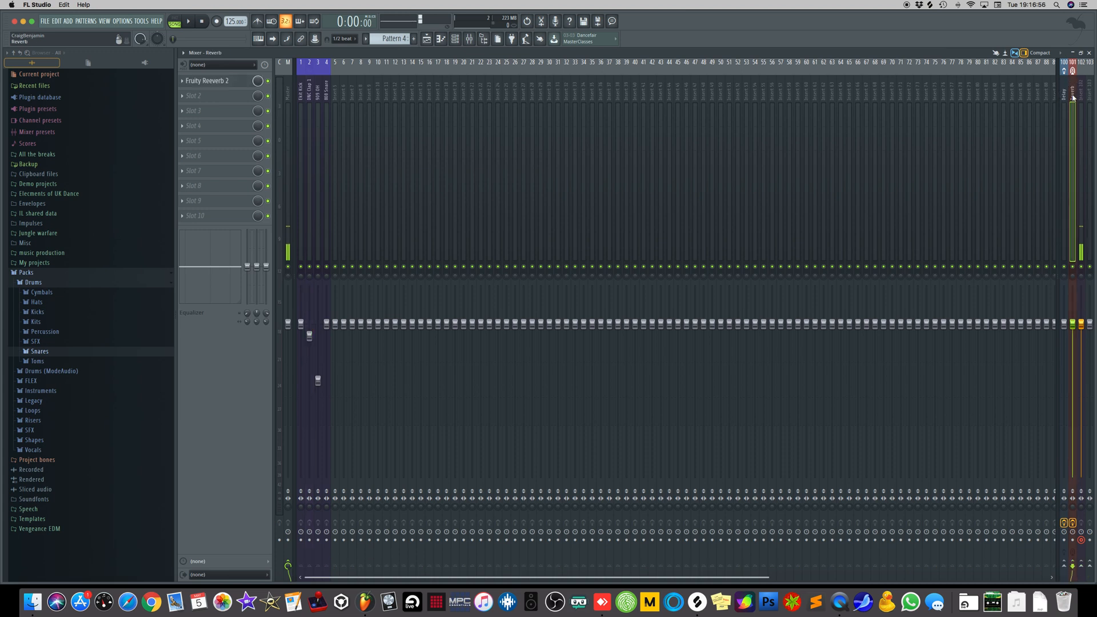
{"action": "left_click", "coordinate": [184, 97]}
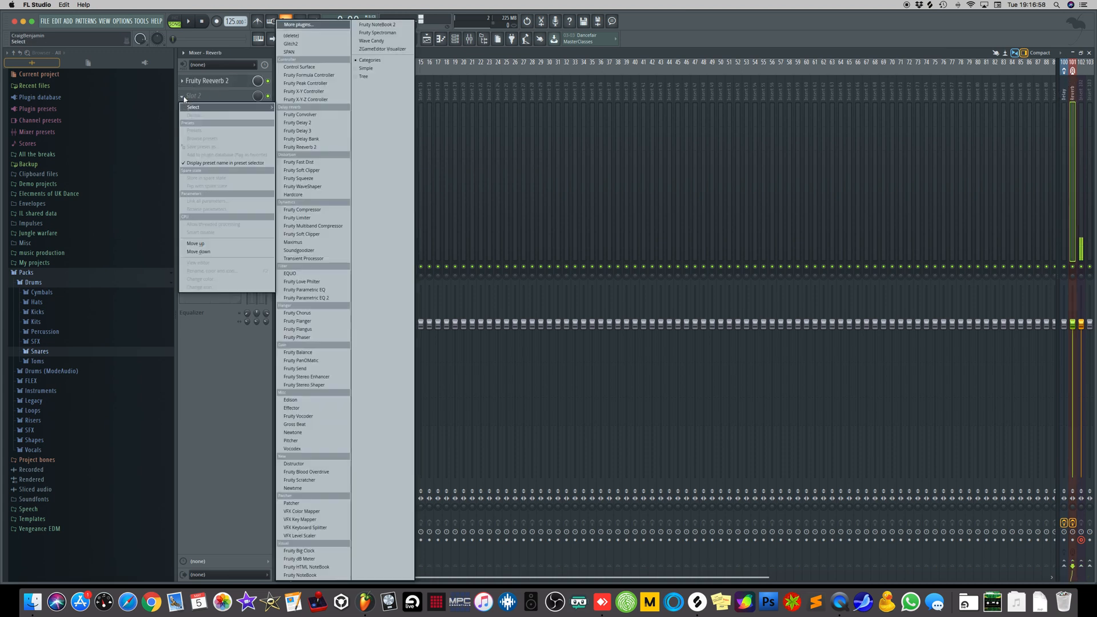
{"action": "left_click", "coordinate": [329, 301]}
{"action": "left_click_drag", "start_coordinate": [276, 221], "coordinate": [300, 253]}
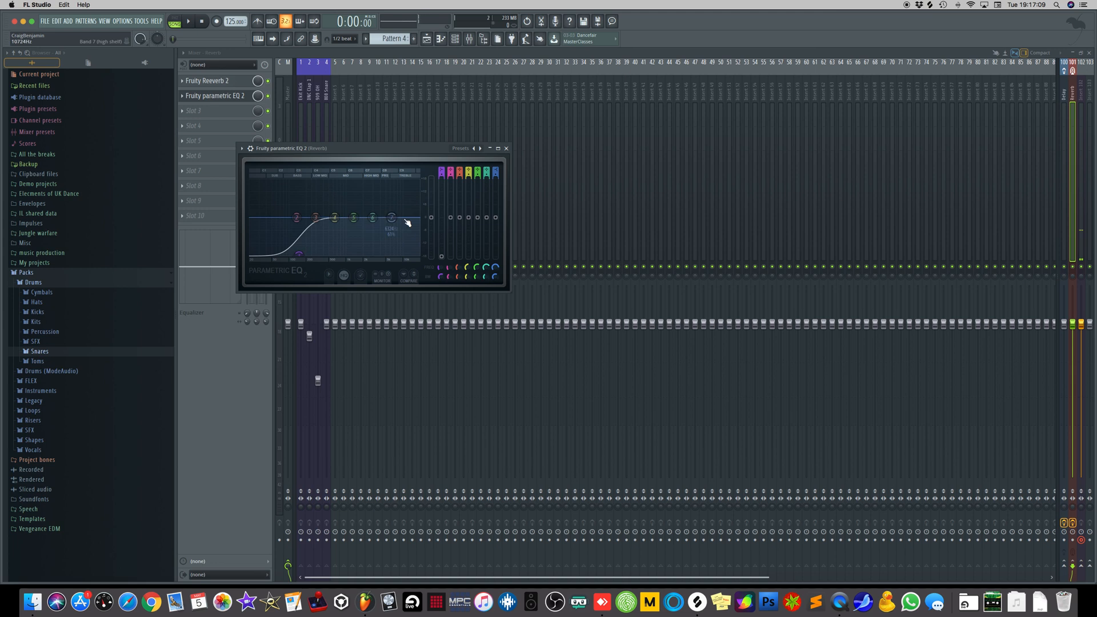
{"action": "left_click", "coordinate": [505, 149]}
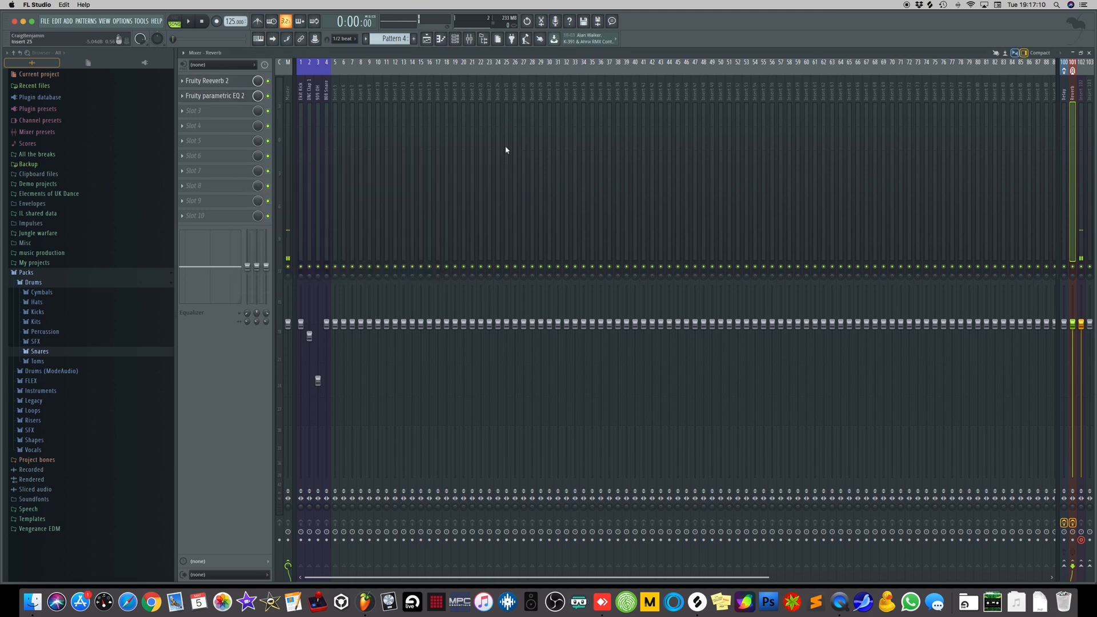
- Adjust the reverb send levels of the clap, 909 open hat and 808 snare mixer tracks while auditioning the arrangement
{"action": "left_click", "coordinate": [311, 97]}
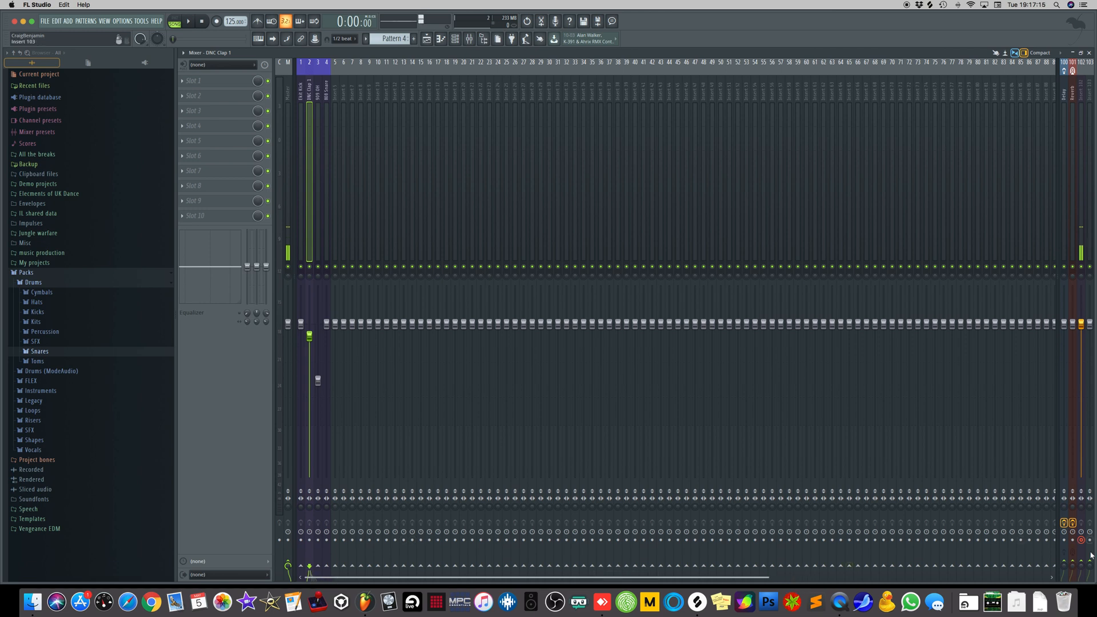
{"action": "key", "text": "space"}
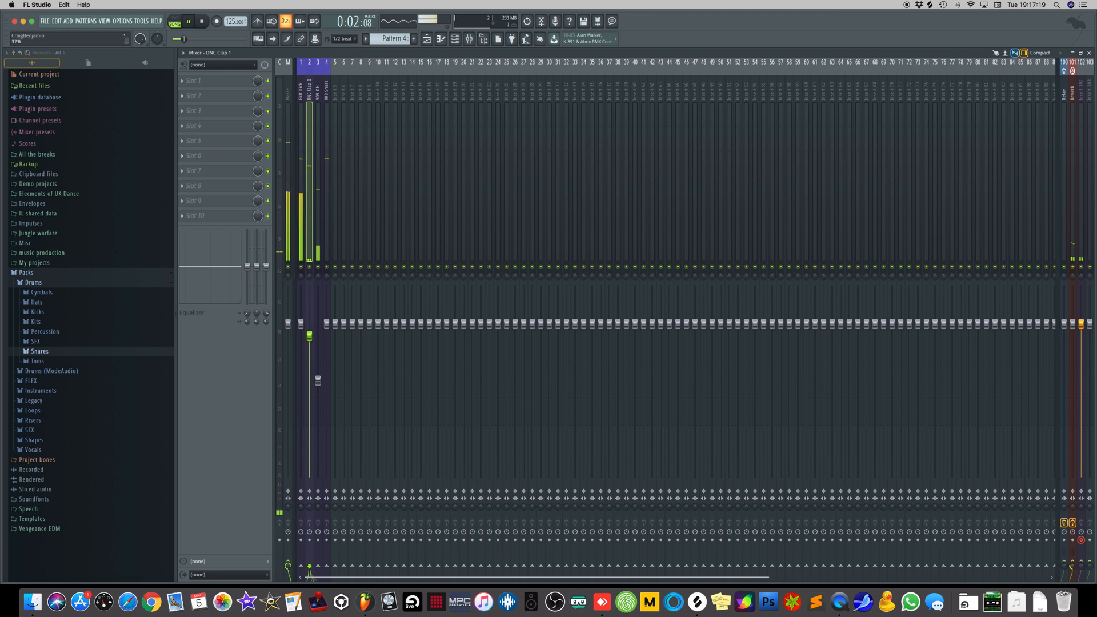
{"action": "left_click", "coordinate": [319, 95]}
{"action": "key", "text": "space"}
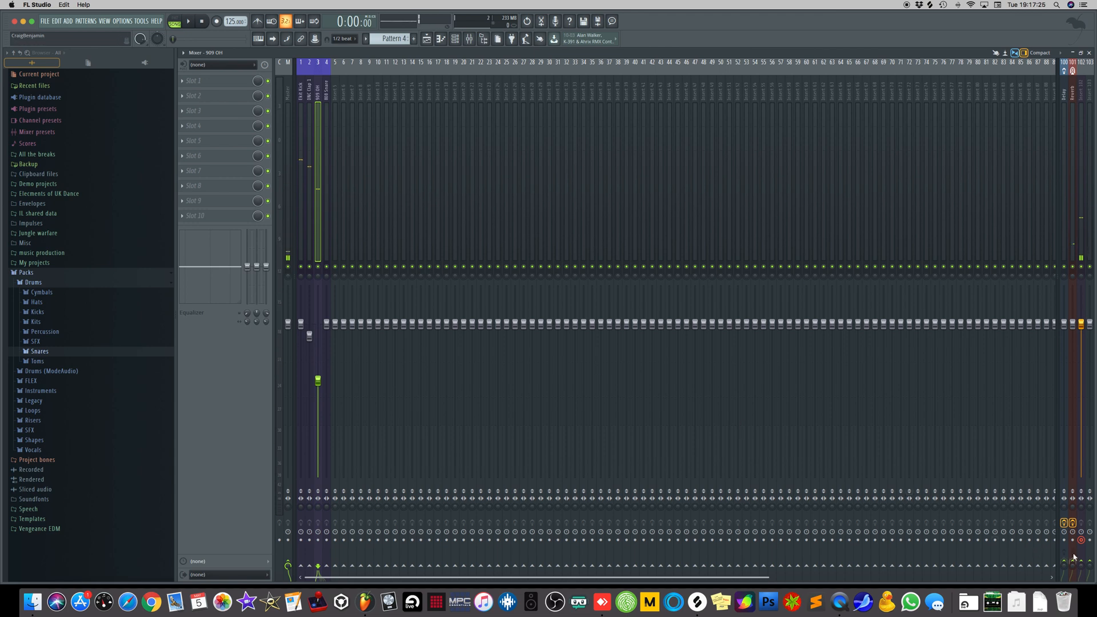
{"action": "key", "text": "space"}
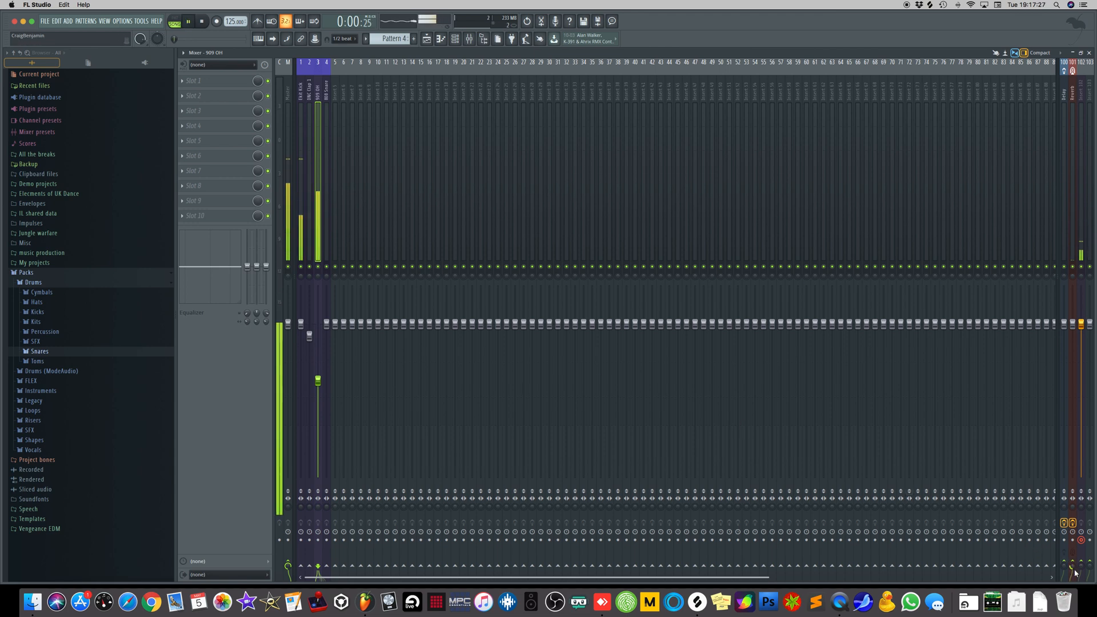
{"action": "left_click", "coordinate": [327, 94]}
{"action": "key", "text": "space"}
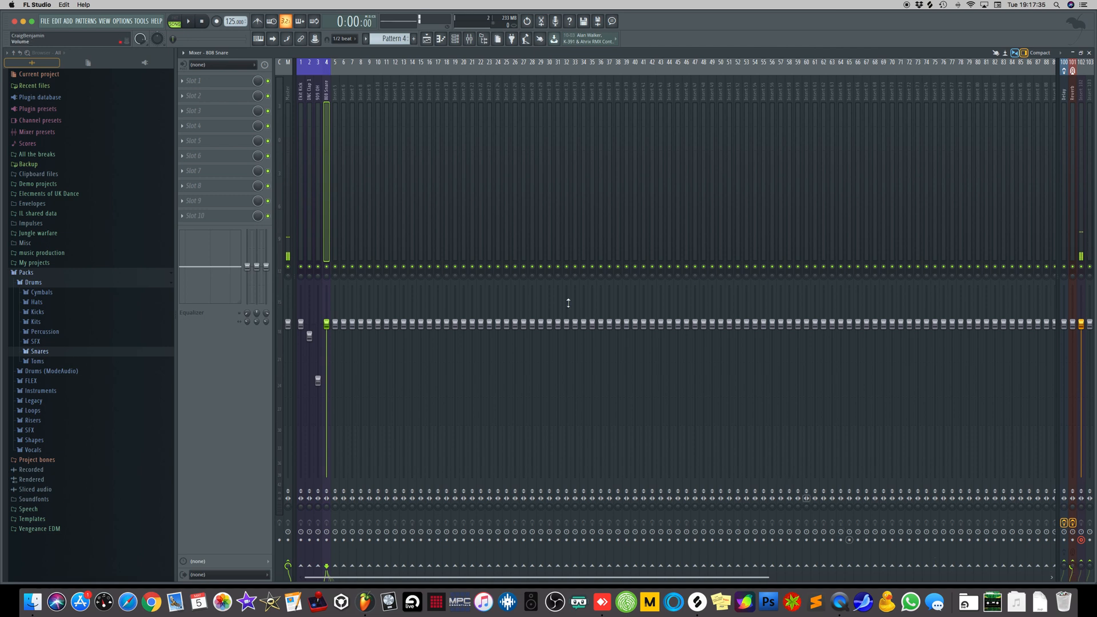
- Review the kick and Reverb mixer tracks and listen to the arrangement with the reverb send
{"action": "left_click", "coordinate": [305, 91]}
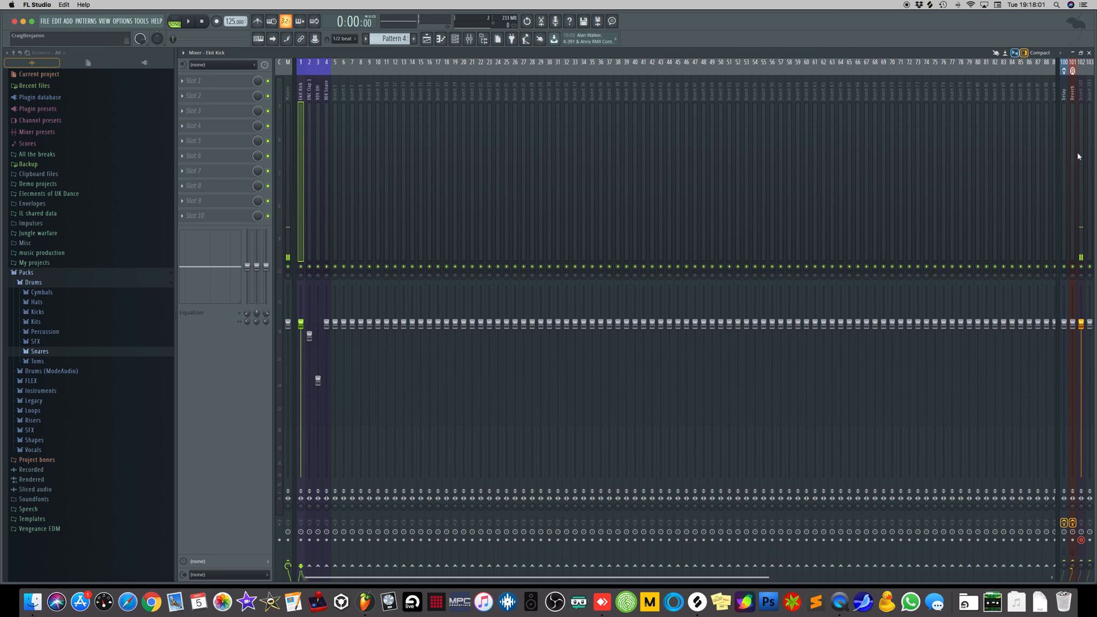
{"action": "left_click", "coordinate": [1074, 97]}
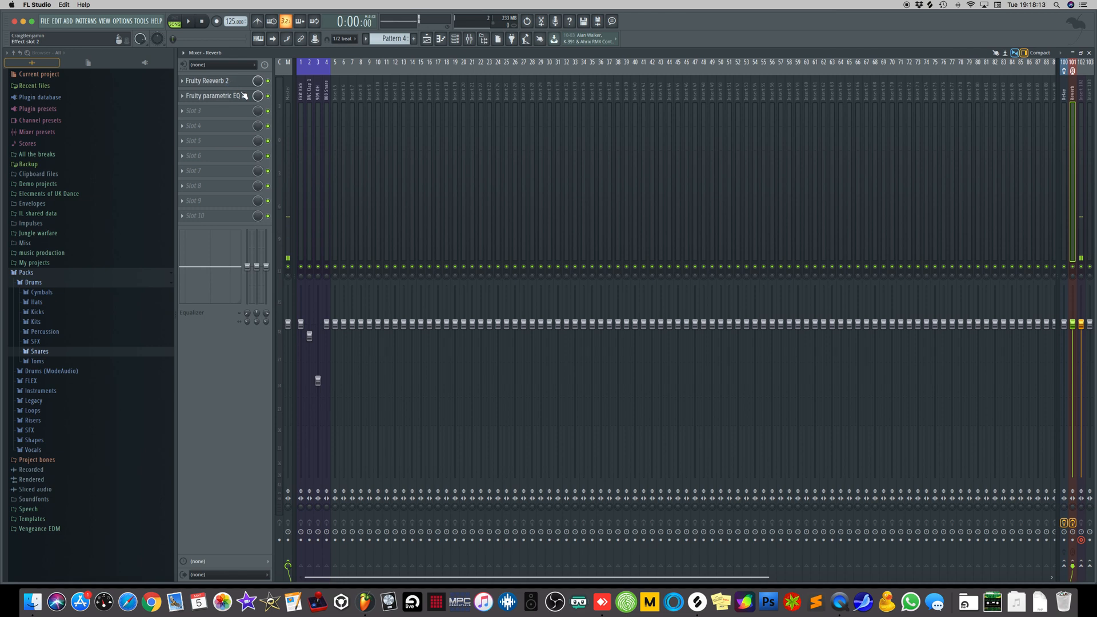
{"action": "key", "text": "space"}
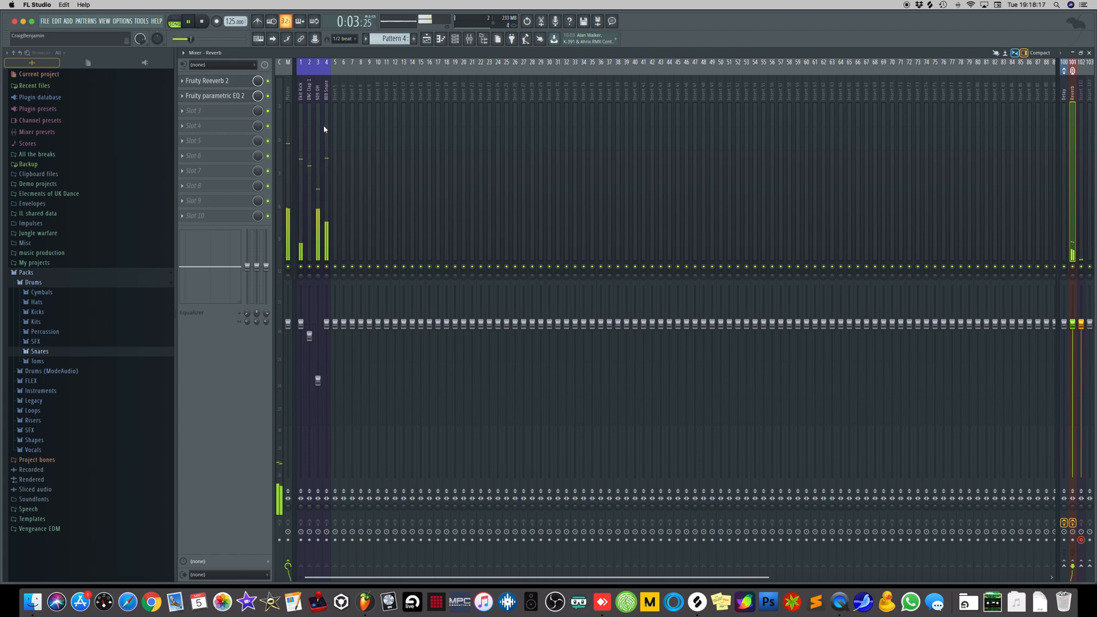
{"action": "key", "text": "space"}
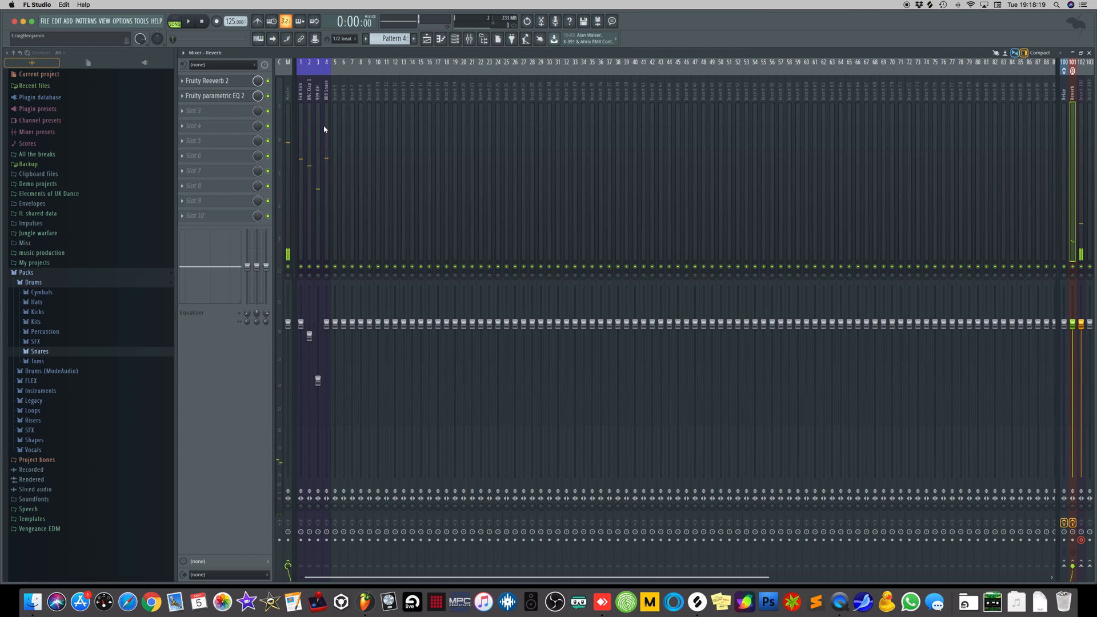
- Add Fruity Parametric EQ 2 to the kick mixer track and shape a band 1 low cut at about 37 Hz
{"action": "left_click", "coordinate": [303, 98]}
{"action": "left_click", "coordinate": [183, 80]}
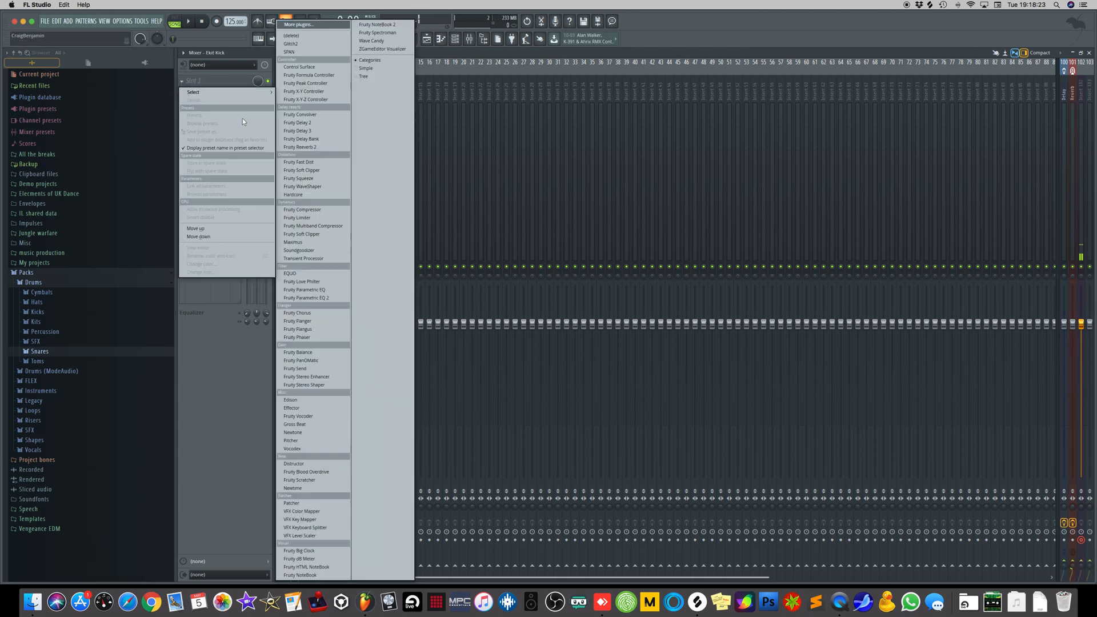
{"action": "left_click", "coordinate": [323, 298]}
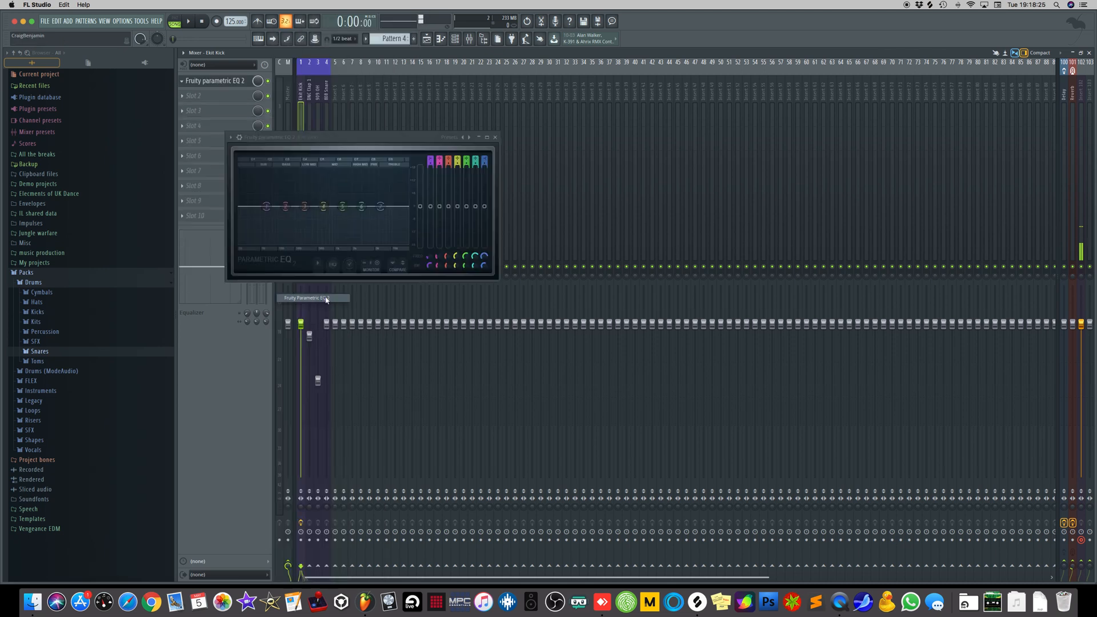
{"action": "left_click_drag", "start_coordinate": [273, 208], "coordinate": [255, 248]}
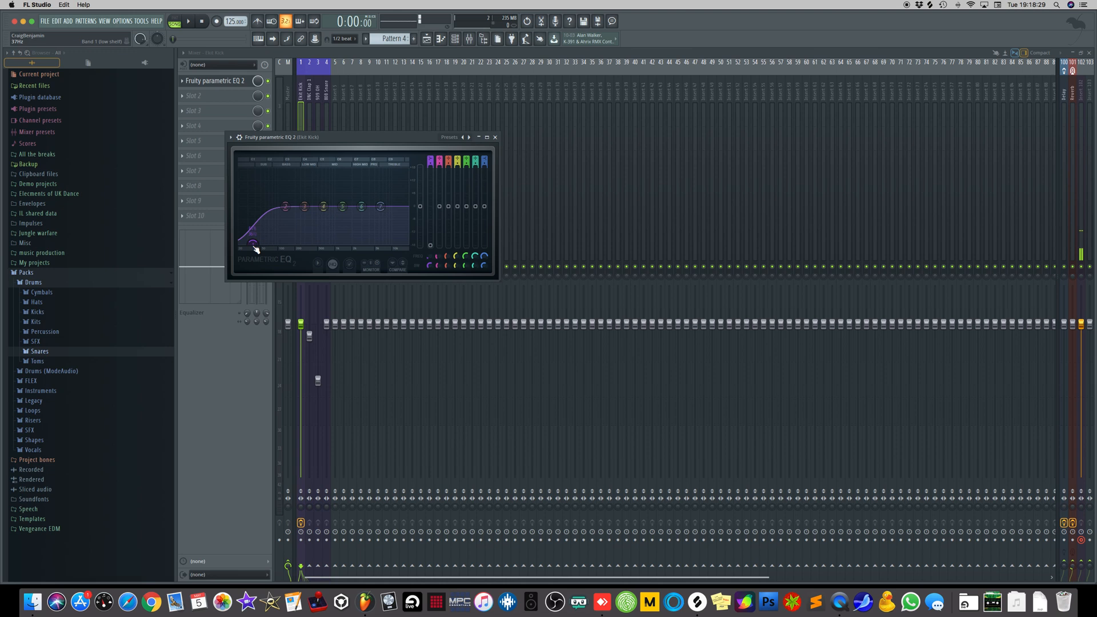
{"action": "left_click", "coordinate": [495, 138]}
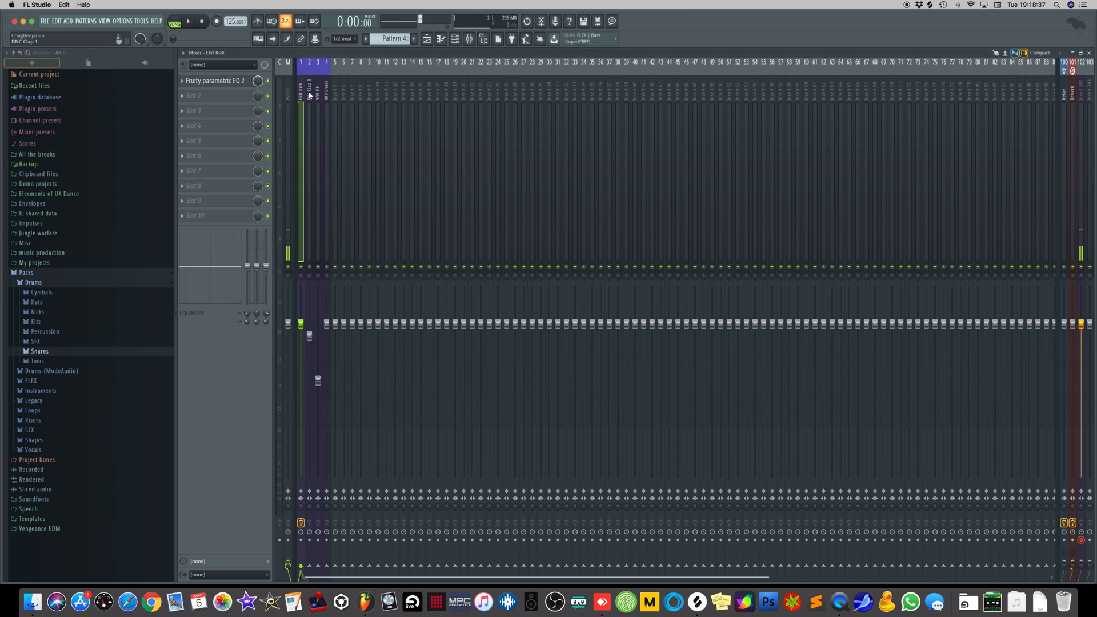
- Add Fruity Parametric EQ 2 to the DNC Clap 1 track and shape a low cut with band 1 during playback
{"action": "left_click", "coordinate": [310, 97]}
{"action": "left_click", "coordinate": [186, 82]}
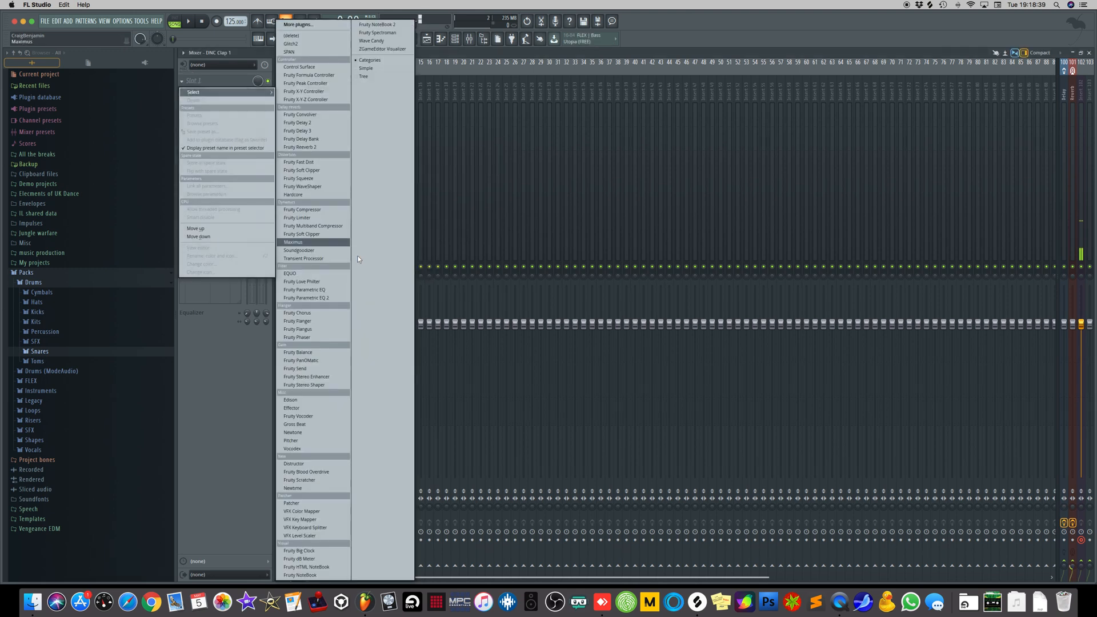
{"action": "left_click", "coordinate": [332, 297]}
{"action": "key", "text": "space"}
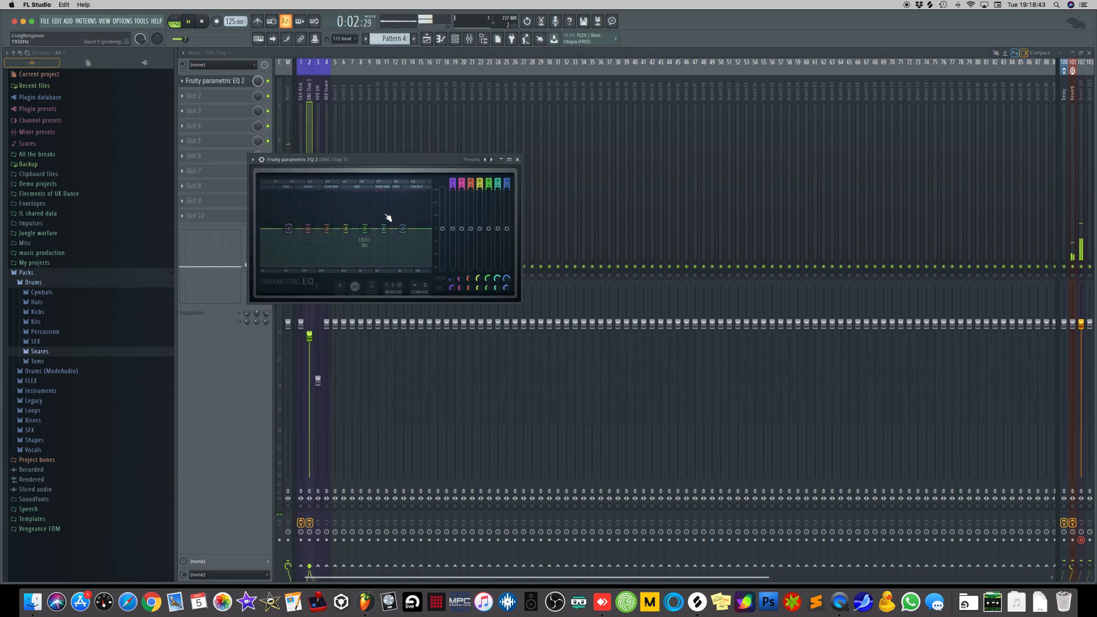
{"action": "left_click_drag", "start_coordinate": [288, 229], "coordinate": [318, 266]}
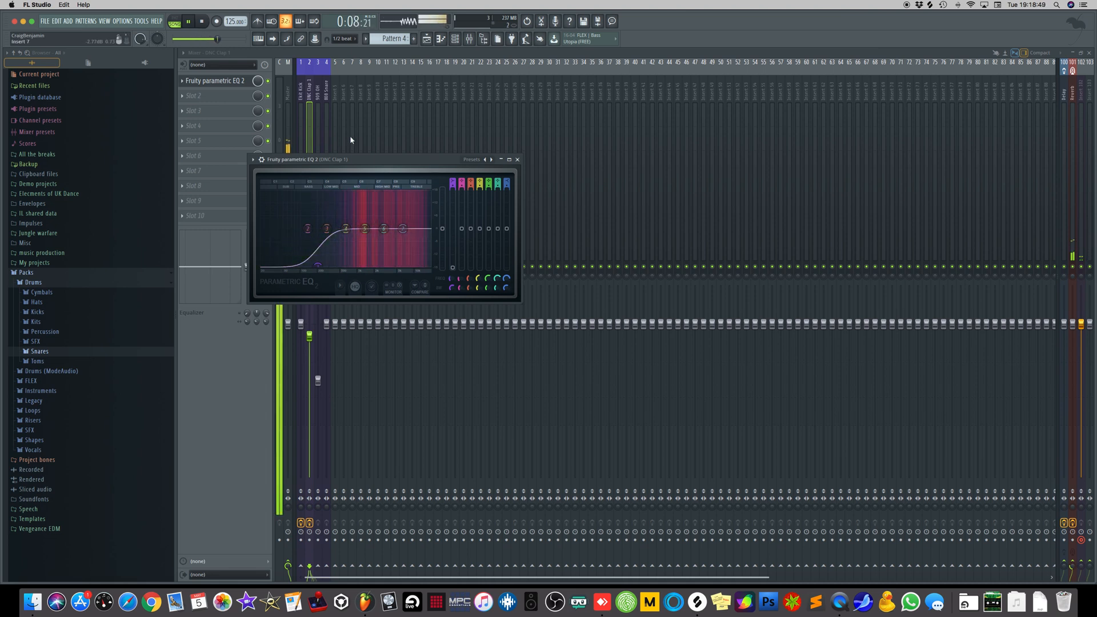
- Add Fruity Parametric EQ 2 to the 909 OH track and cut its low frequencies with band 1
{"action": "left_click", "coordinate": [317, 95]}
{"action": "left_click", "coordinate": [186, 82]}
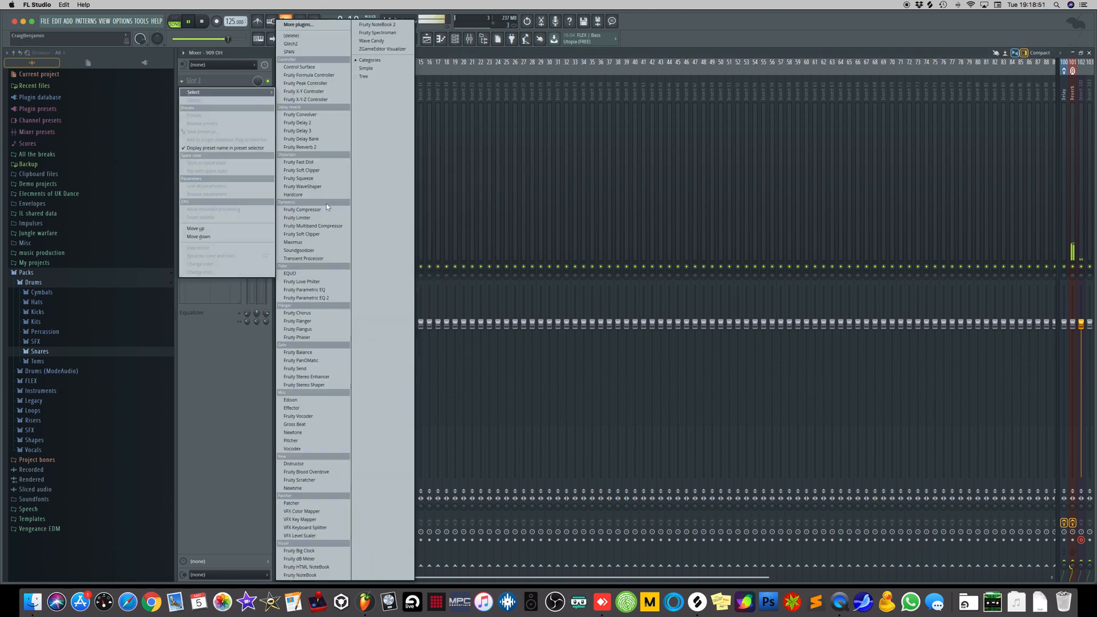
{"action": "left_click", "coordinate": [331, 295]}
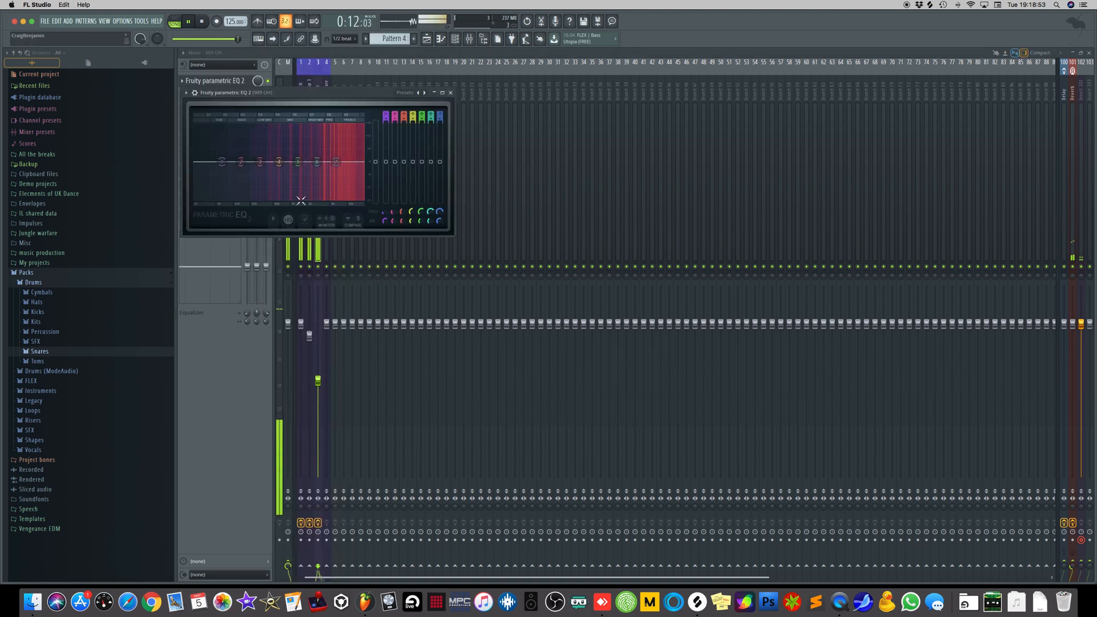
{"action": "left_click_drag", "start_coordinate": [227, 165], "coordinate": [252, 201]}
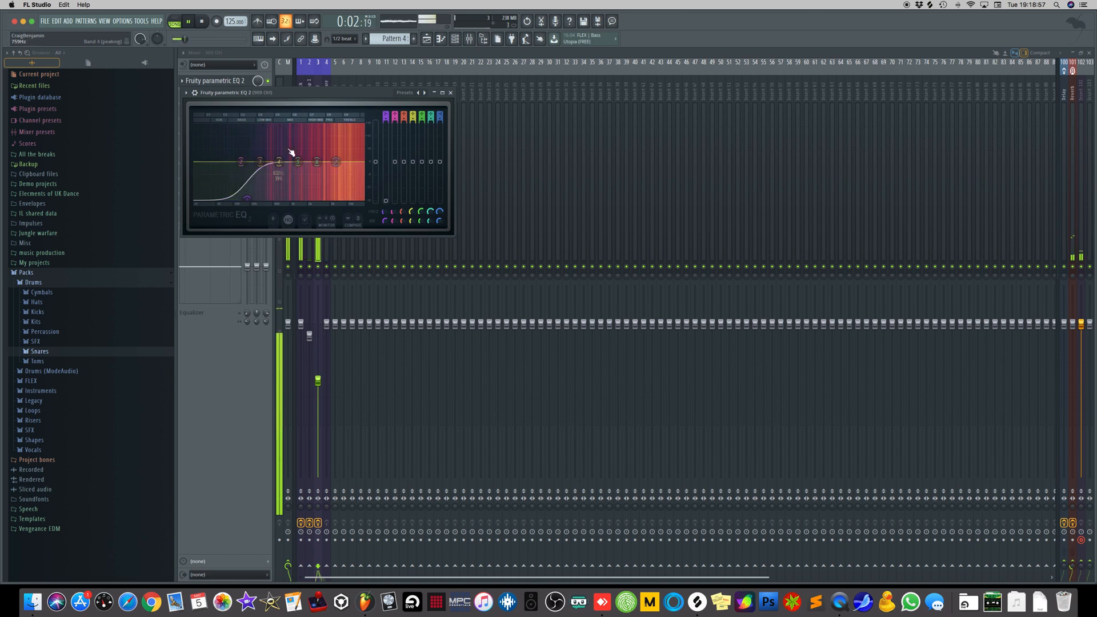
{"action": "left_click", "coordinate": [450, 92]}
- Add Fruity Parametric EQ 2 to the 808 Snare track, shape a band 1 low cut at about 84 Hz and stop playback
{"action": "left_click", "coordinate": [326, 100]}
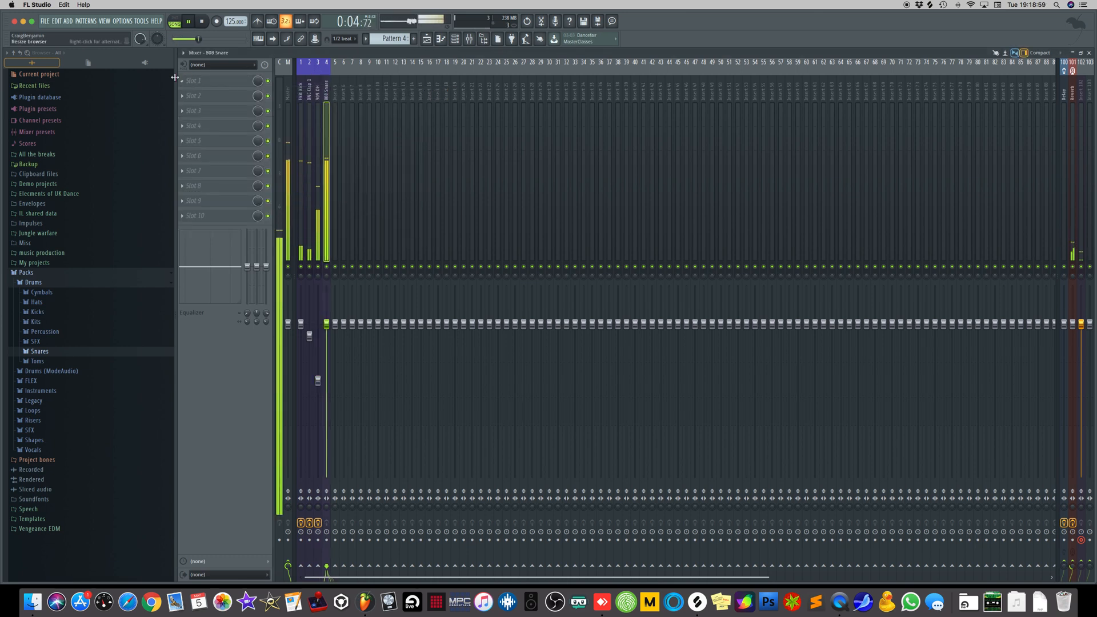
{"action": "left_click", "coordinate": [194, 80]}
{"action": "left_click", "coordinate": [330, 298]}
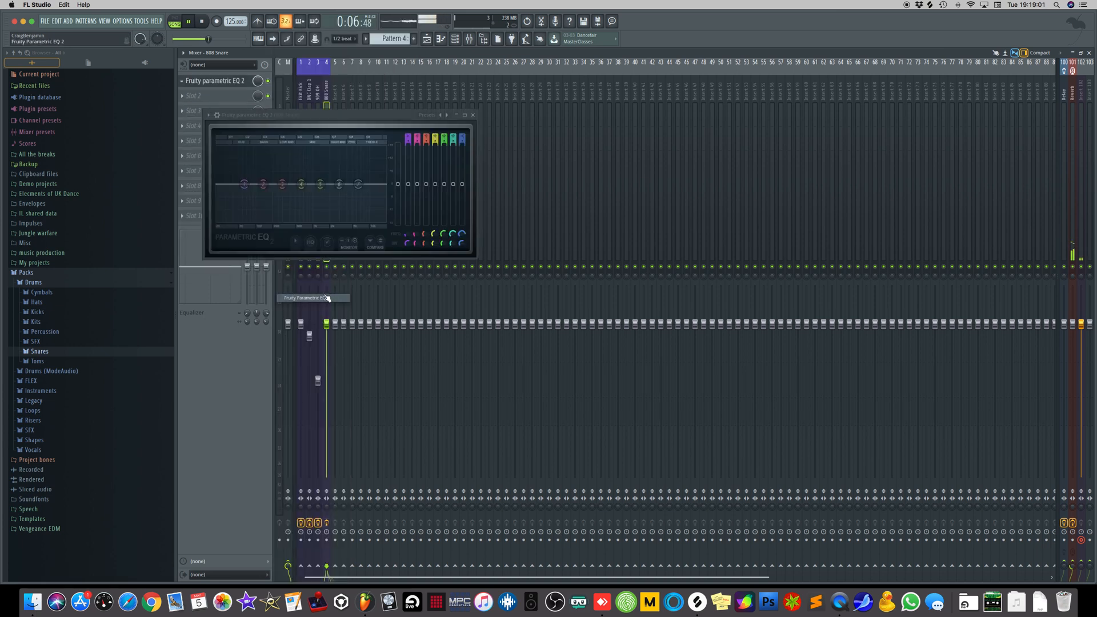
{"action": "left_click_drag", "start_coordinate": [250, 187], "coordinate": [253, 224]}
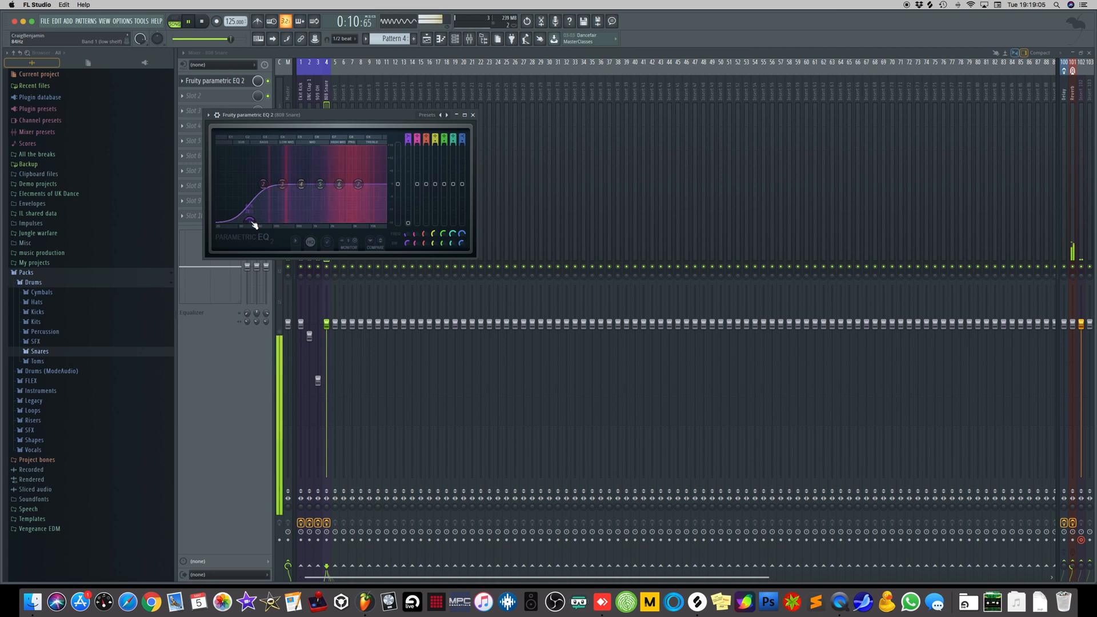
{"action": "key", "text": "space"}
{"action": "left_click", "coordinate": [474, 116]}
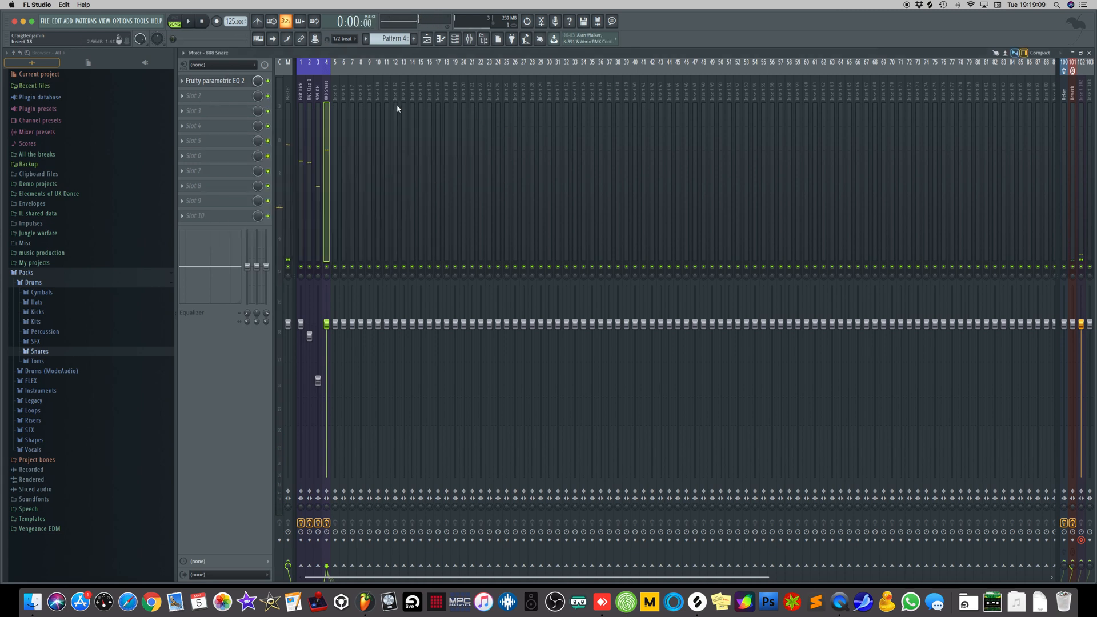
- Add Fruity Parametric EQ 2 to the Master track and examine the full mix's spectrum during playback
{"action": "left_click", "coordinate": [288, 97]}
{"action": "left_click", "coordinate": [190, 87]}
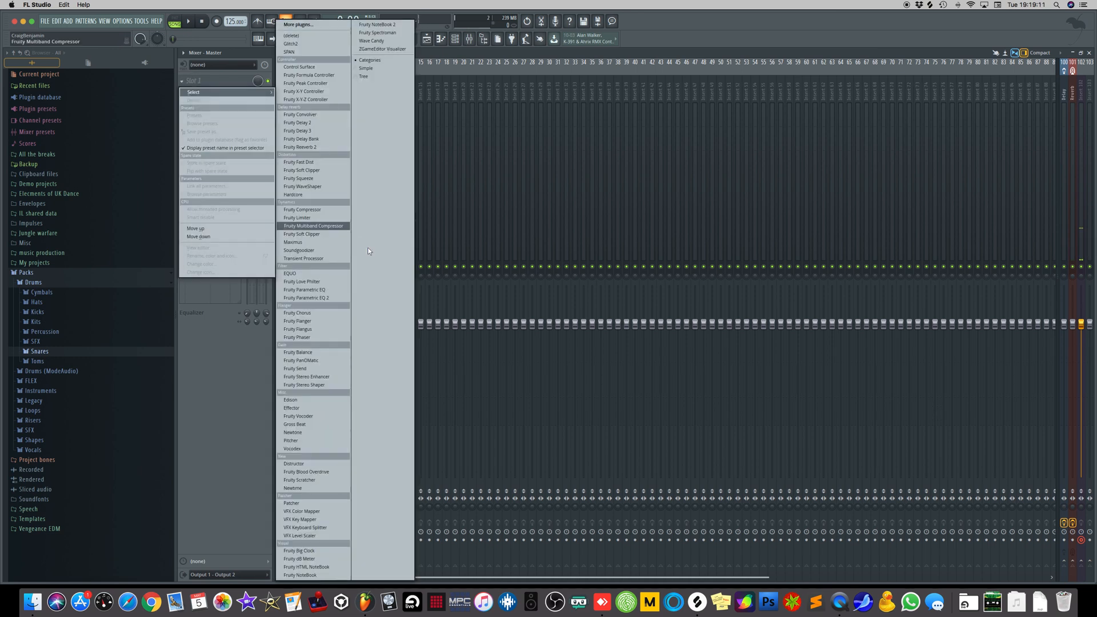
{"action": "left_click", "coordinate": [341, 300]}
{"action": "key", "text": "space"}
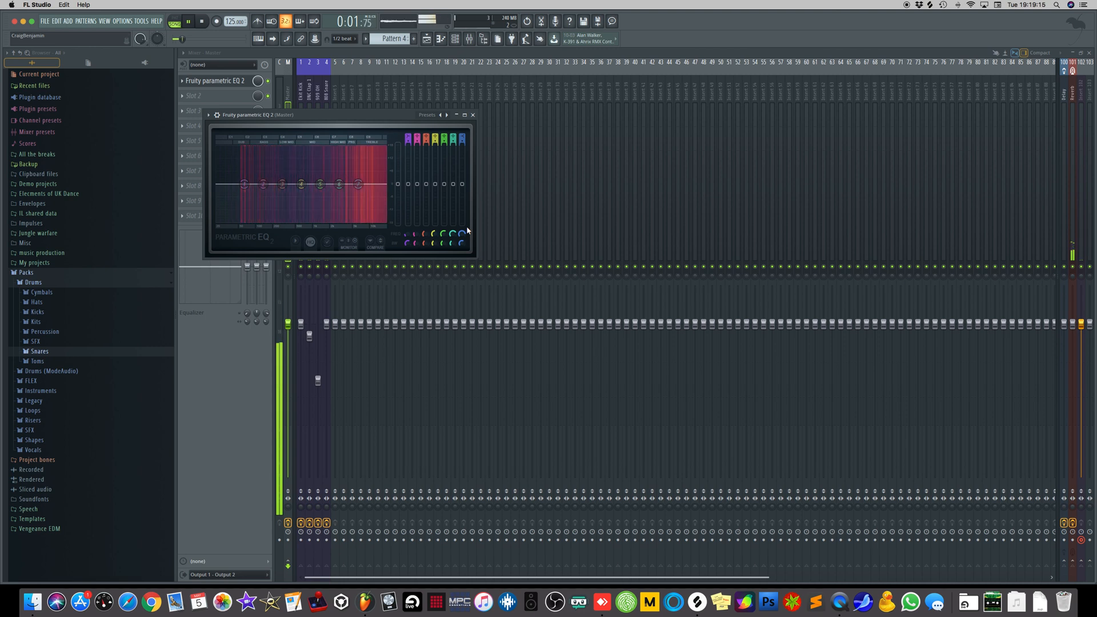
{"action": "key", "text": "space"}
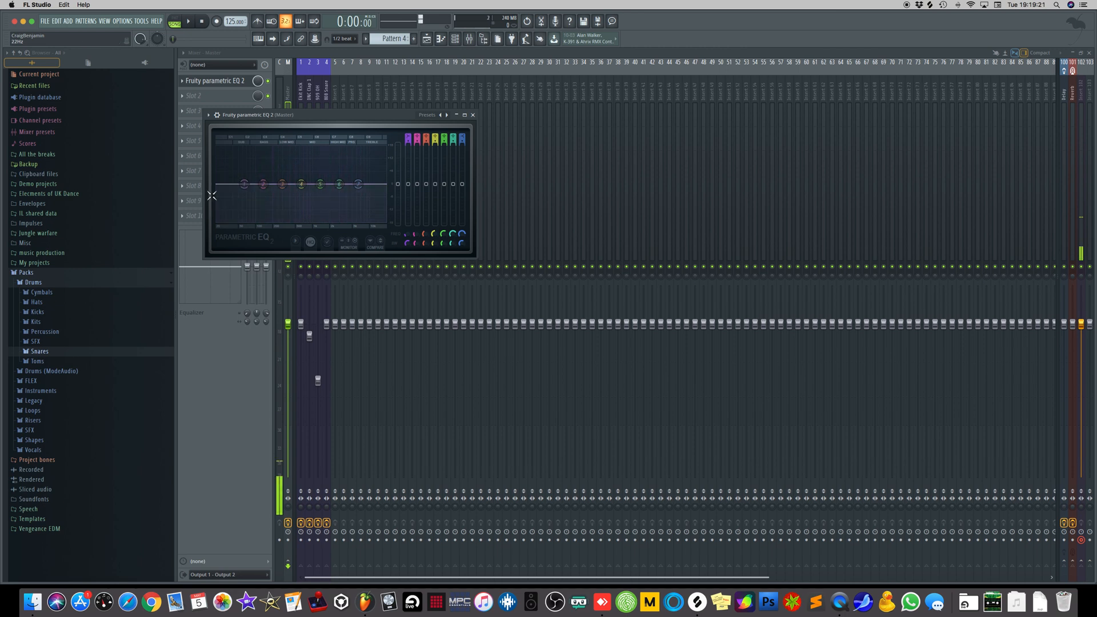
{"action": "left_click", "coordinate": [474, 116]}
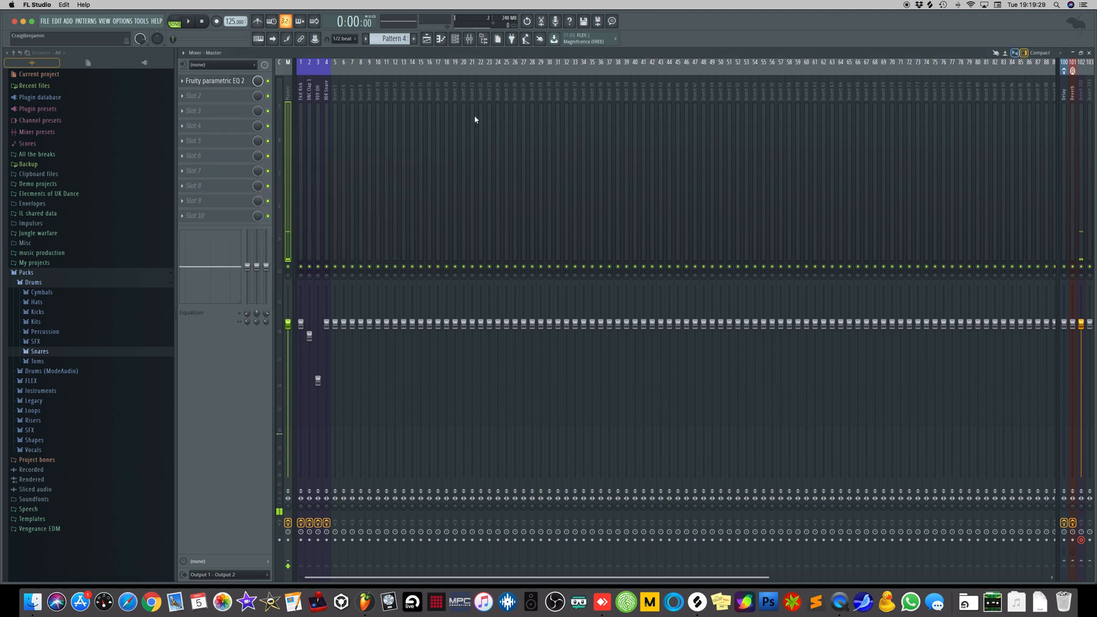